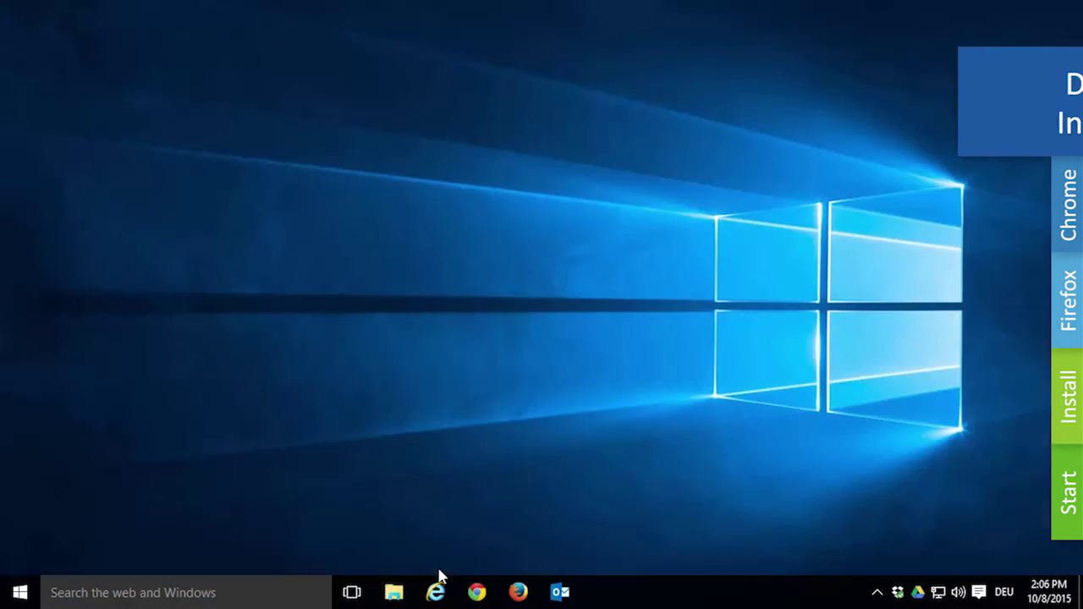
# Launch Internet Explorer from the taskbar, opening the Google home page.
pyautogui.click(435, 593)
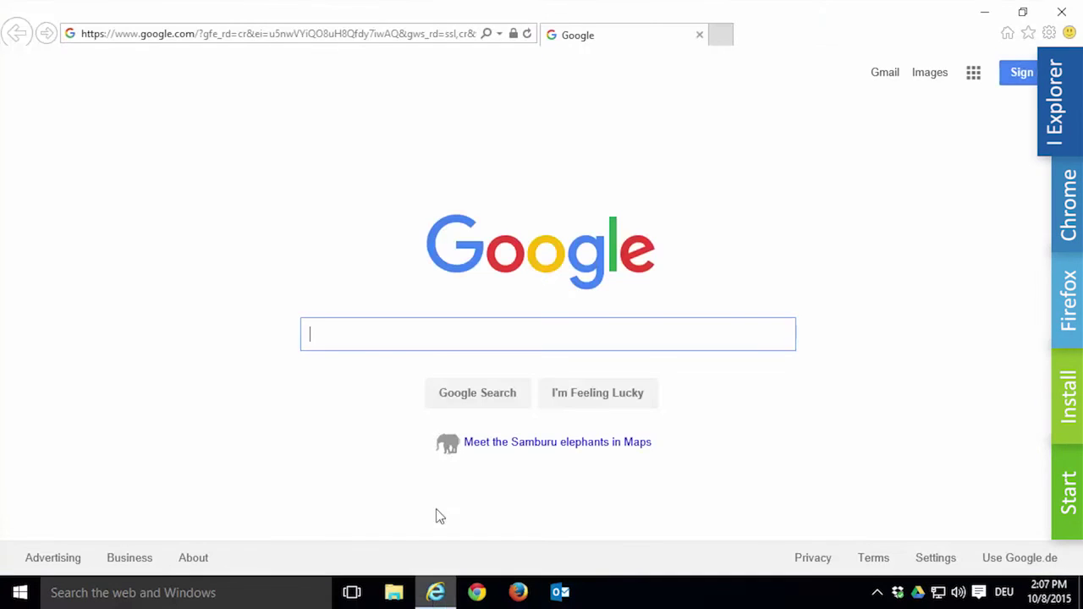
pyautogui.click(379, 35)
pyautogui.write('www.lookeen.com/')
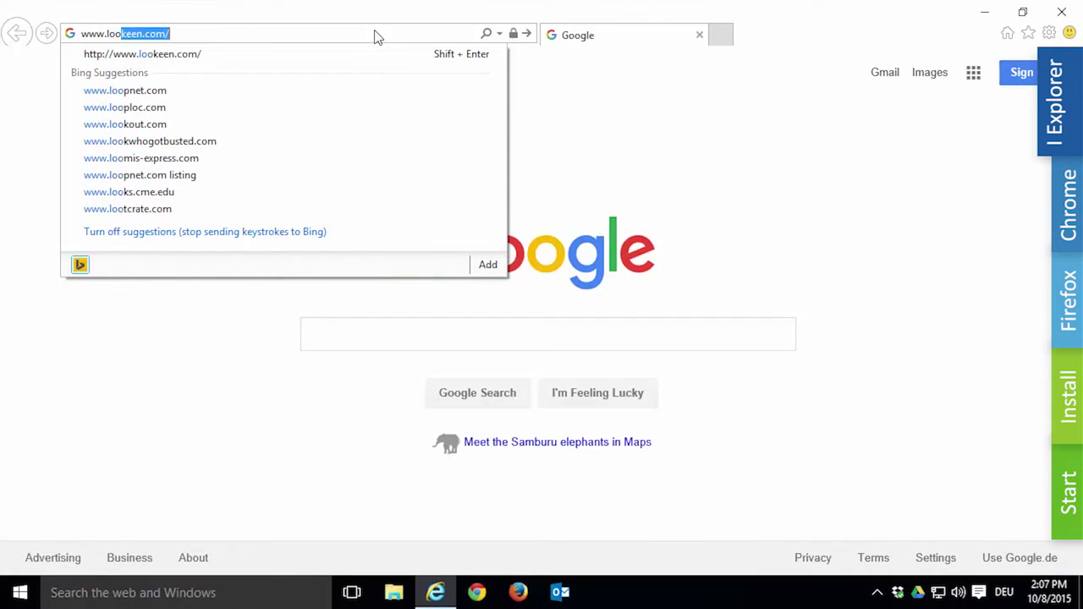
pyautogui.press('Return')
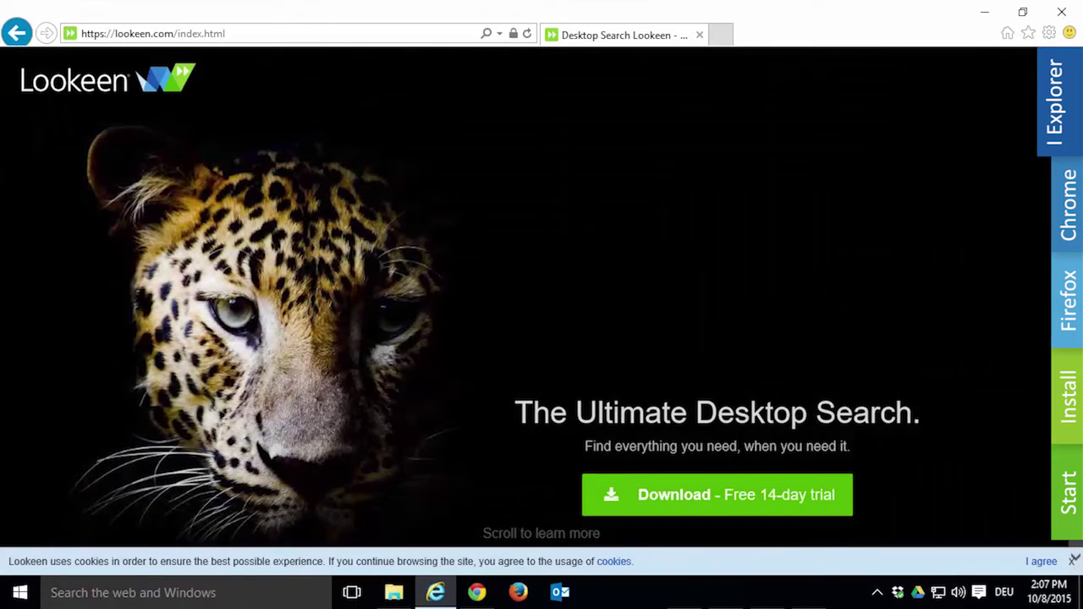
pyautogui.click(704, 495)
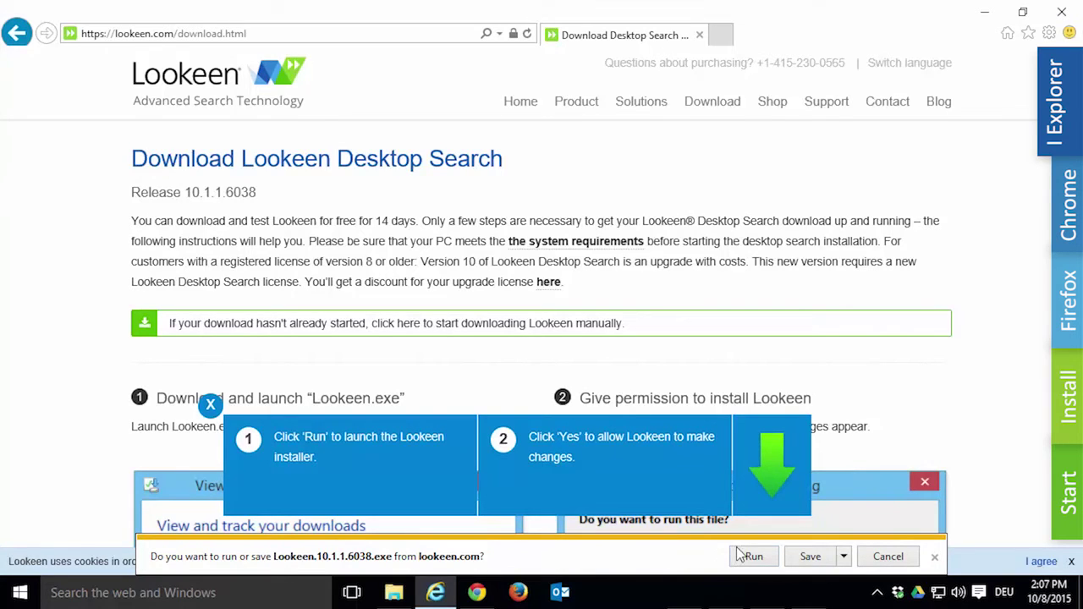
# Save the Lookeen installer, check it in View downloads, and switch from Internet Explorer to Chrome.
pyautogui.click(821, 559)
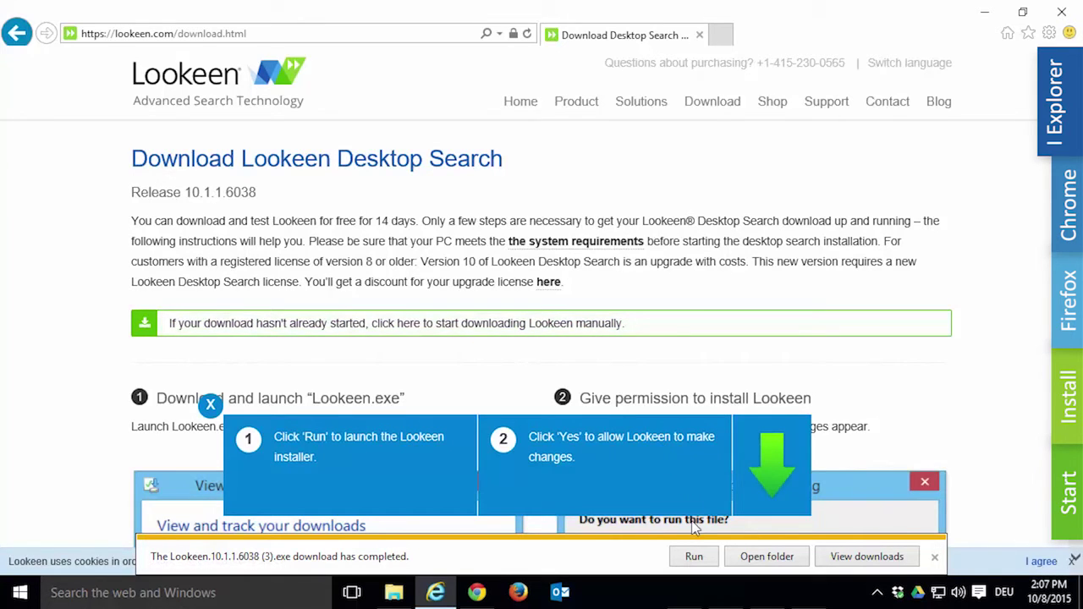
pyautogui.click(1050, 33)
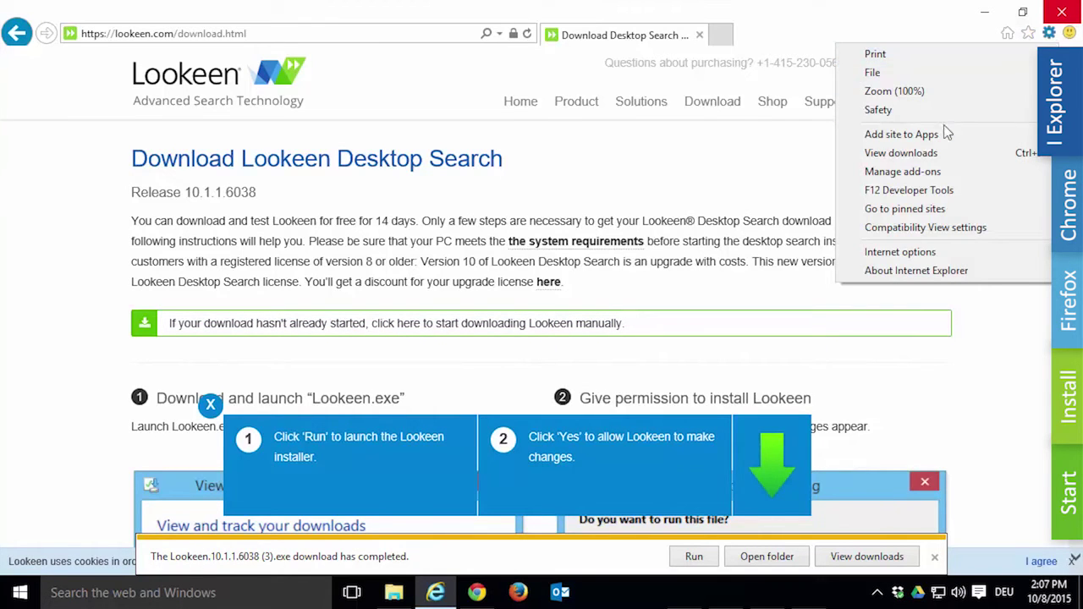
pyautogui.click(902, 153)
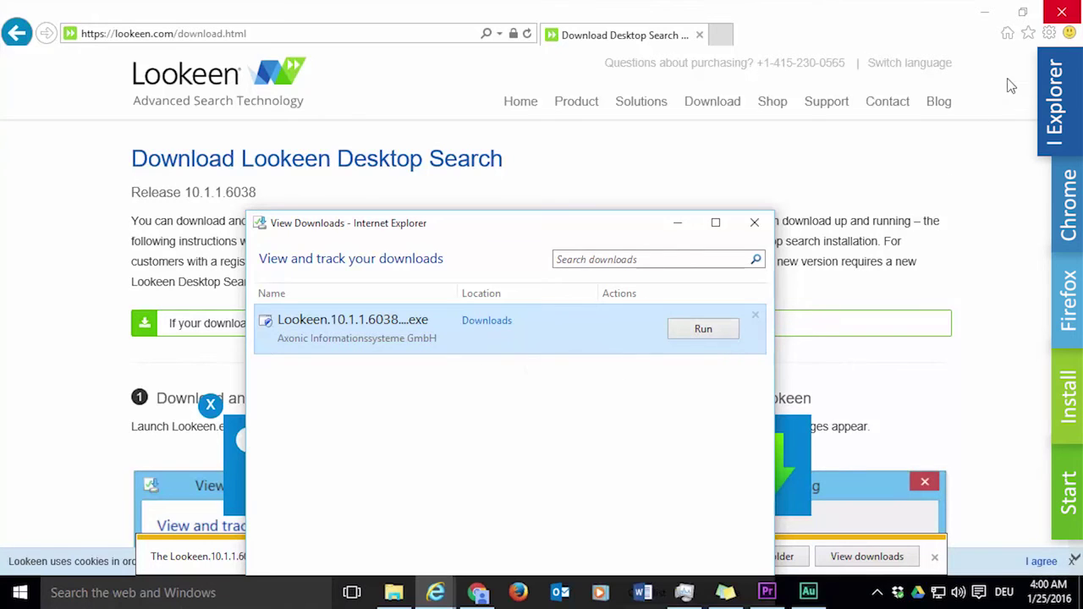
pyautogui.click(1061, 12)
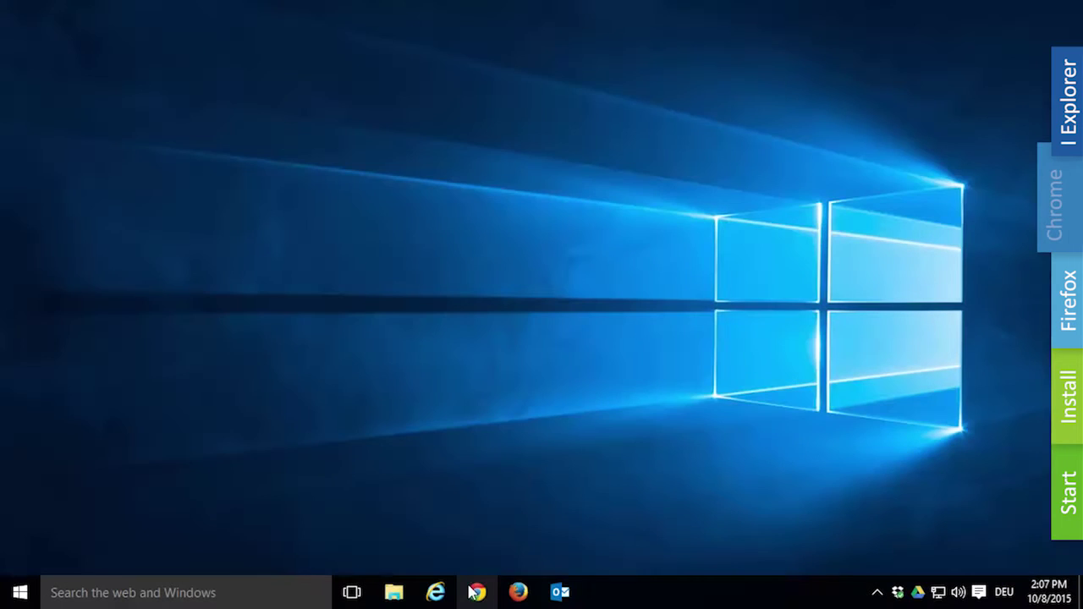
pyautogui.click(472, 593)
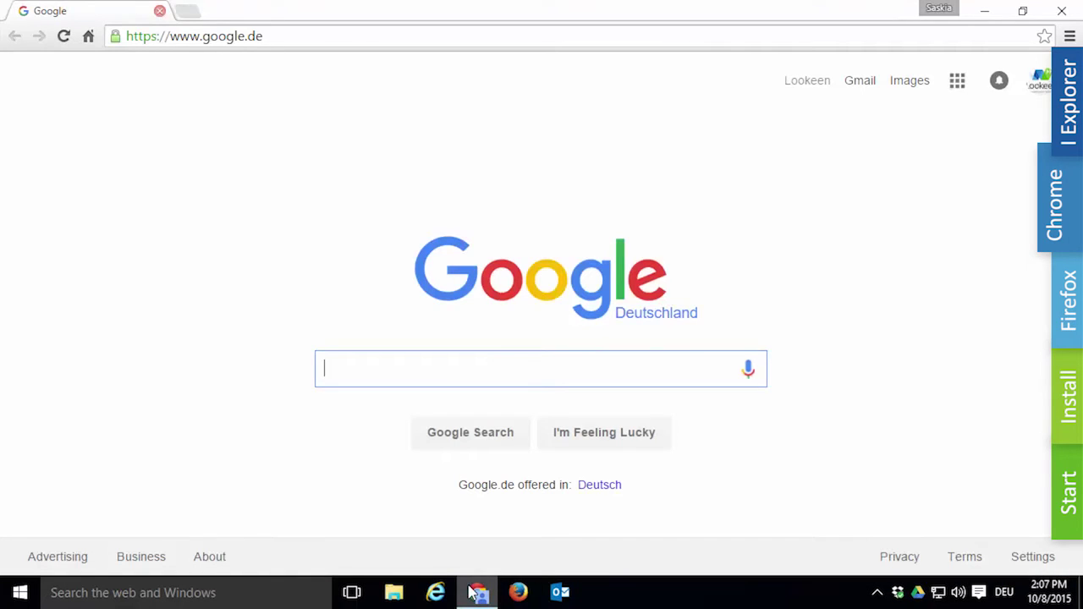
pyautogui.click(627, 37)
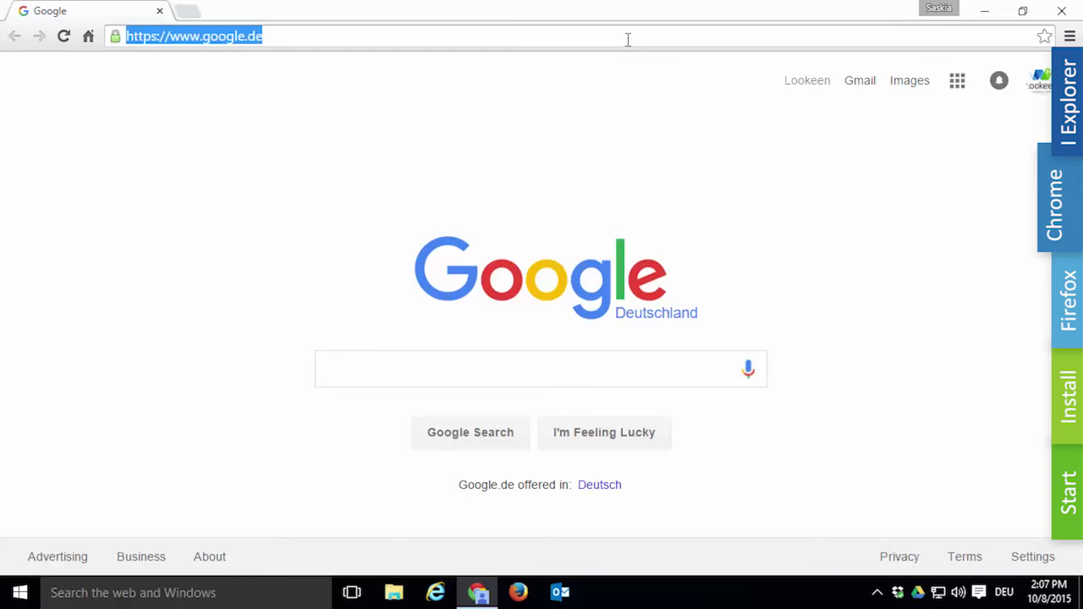
pyautogui.write('www.lookeen.com')
pyautogui.press('Return')
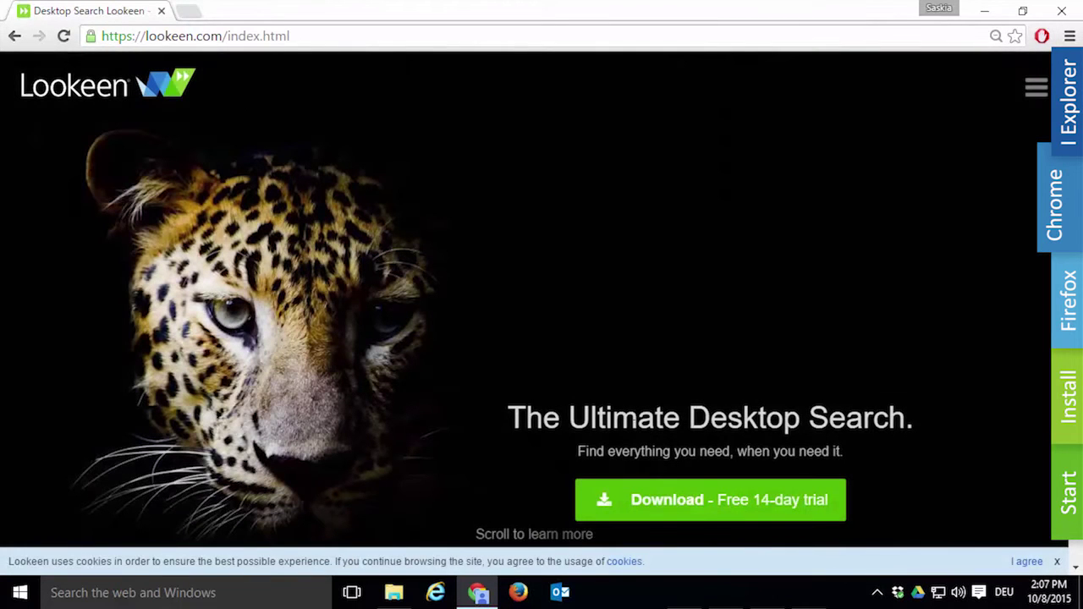
pyautogui.click(667, 507)
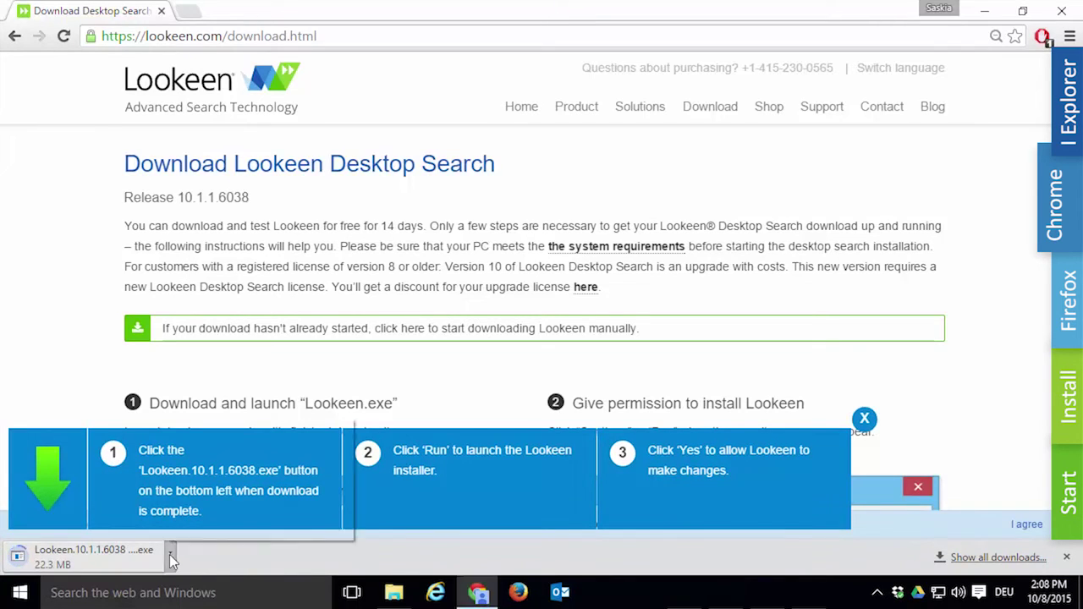
# Review the finished Lookeen download on Chrome's Downloads page, then close Chrome and launch Firefox.
pyautogui.click(171, 555)
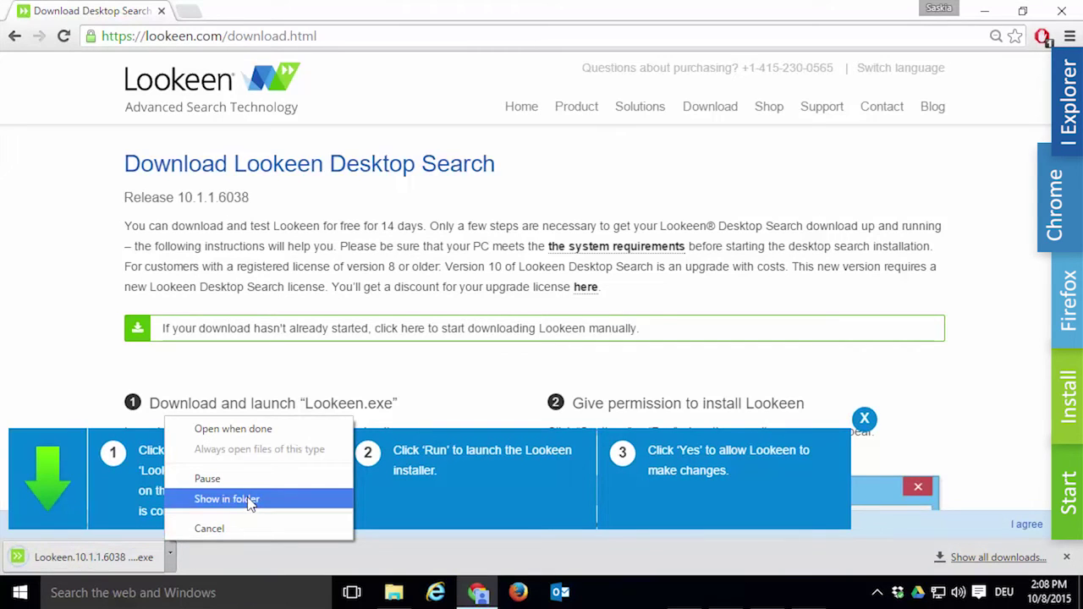
pyautogui.click(940, 355)
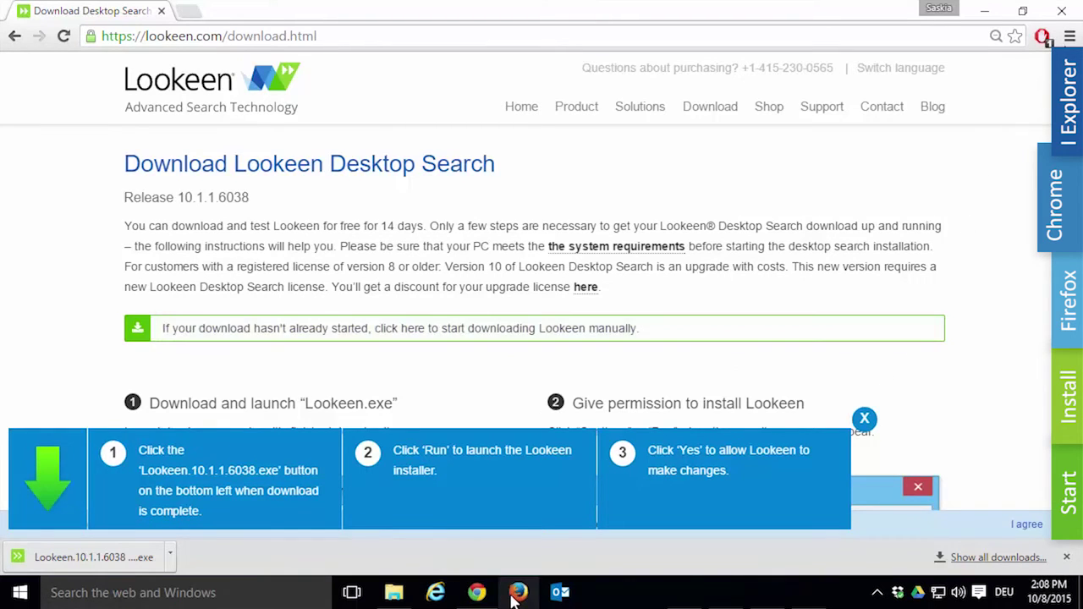
pyautogui.click(1070, 35)
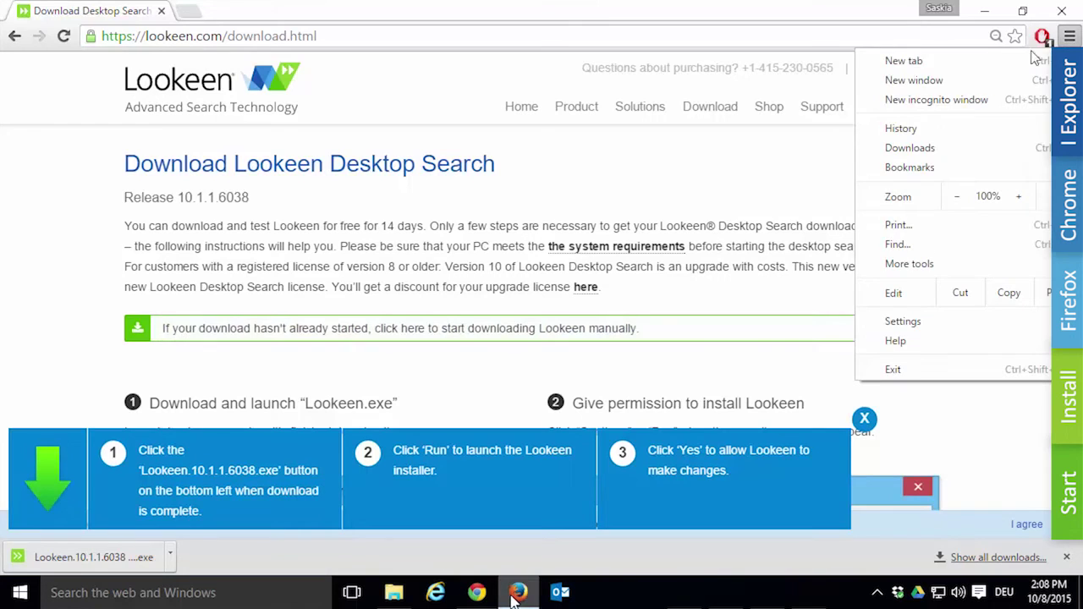
pyautogui.click(921, 152)
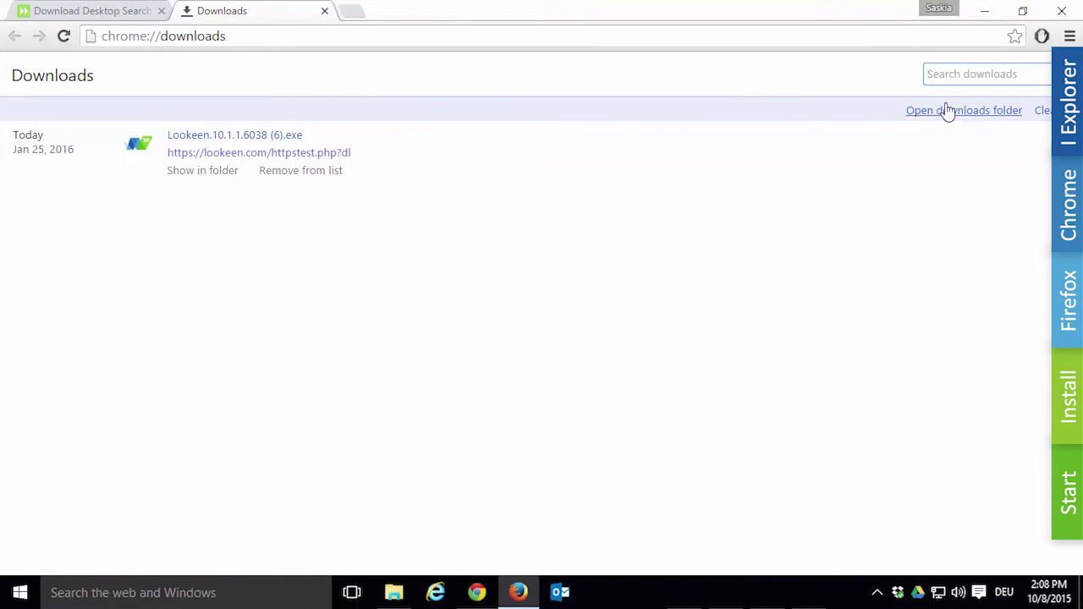
pyautogui.click(1062, 12)
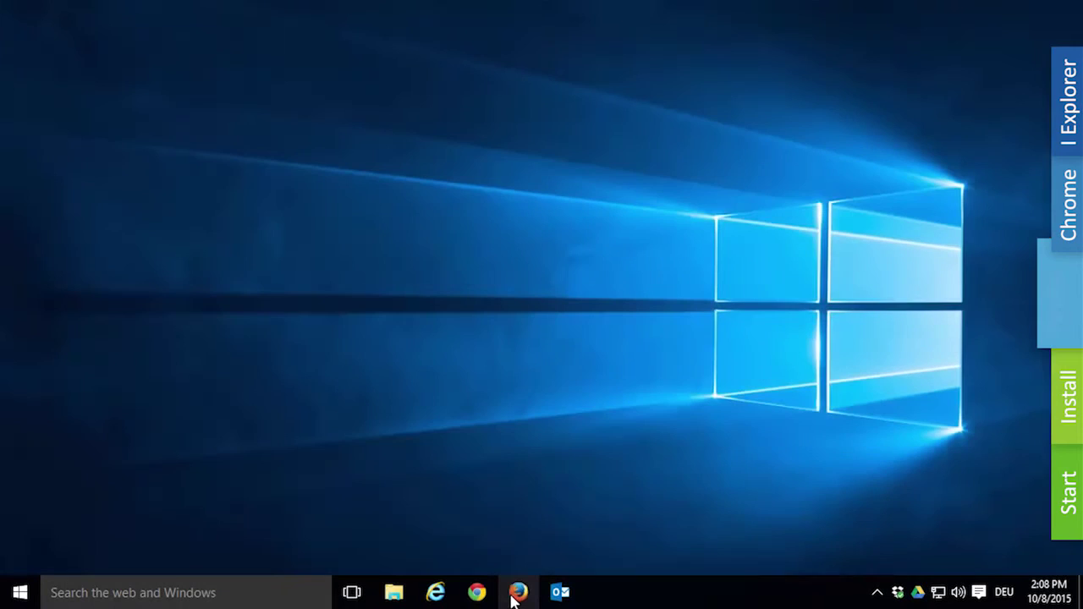
pyautogui.click(518, 592)
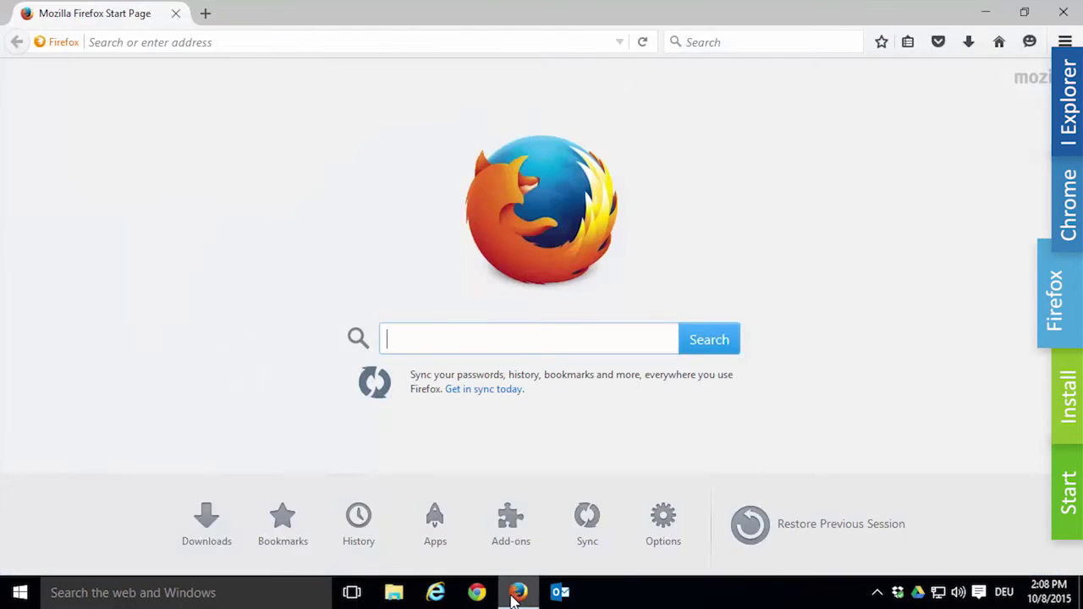
pyautogui.click(592, 43)
pyautogui.write('www.lookeen.com/')
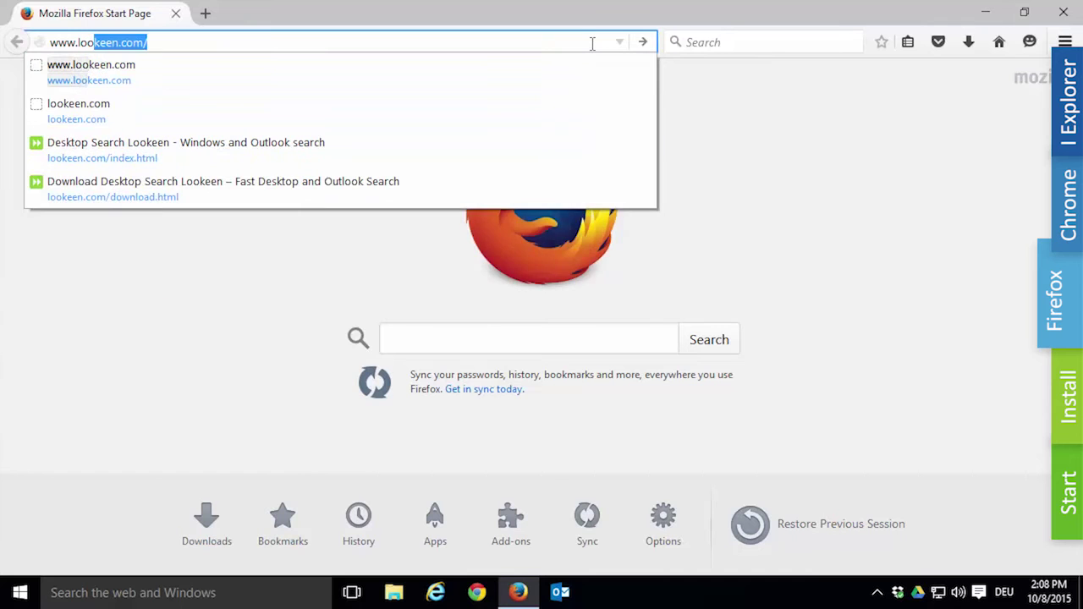
pyautogui.press('Down')
pyautogui.press('Down')
pyautogui.press('Down')
pyautogui.press('Return')
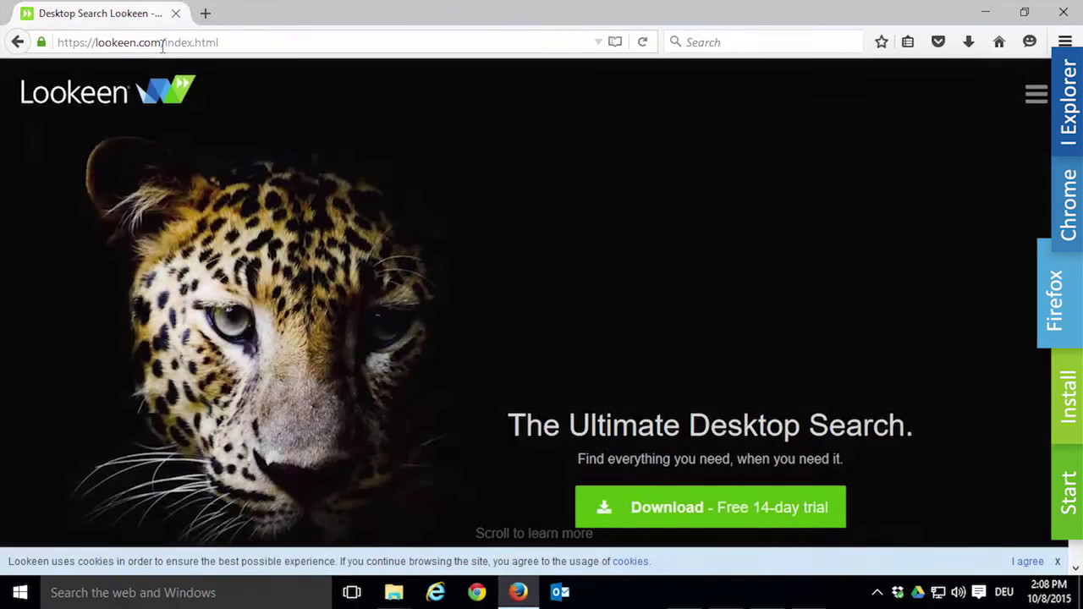
pyautogui.click(633, 516)
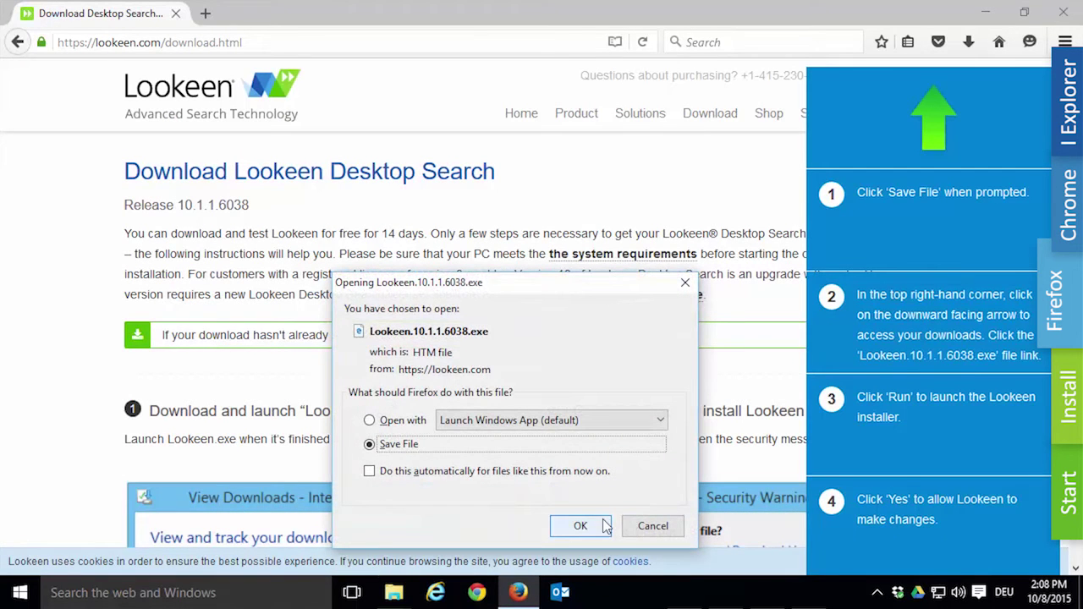
pyautogui.click(606, 525)
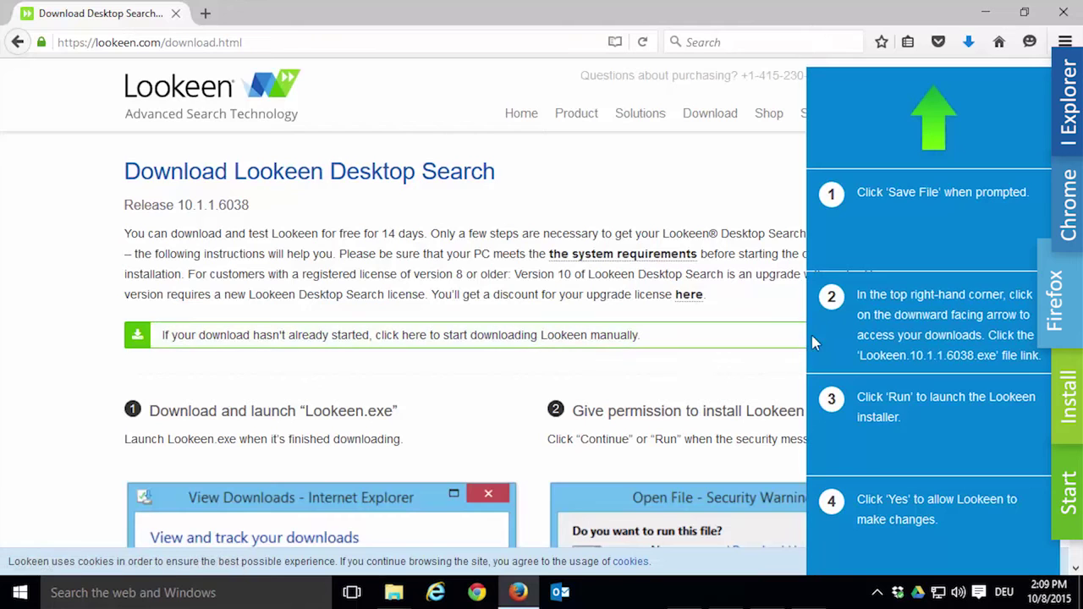
pyautogui.click(968, 50)
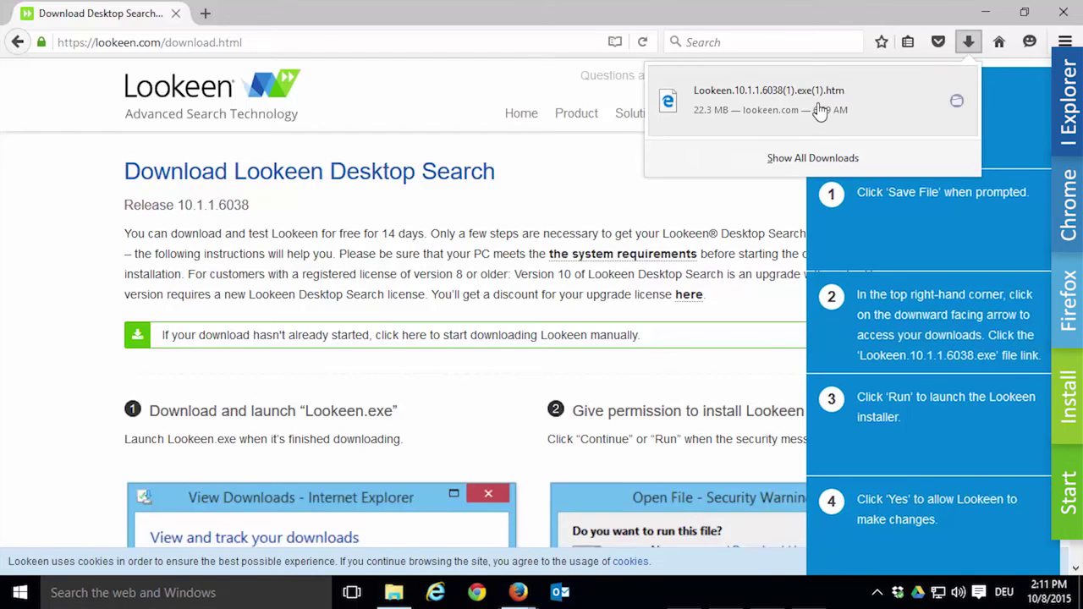
# Open the full downloads library and the Downloads folder holding the Lookeen file.
pyautogui.click(727, 164)
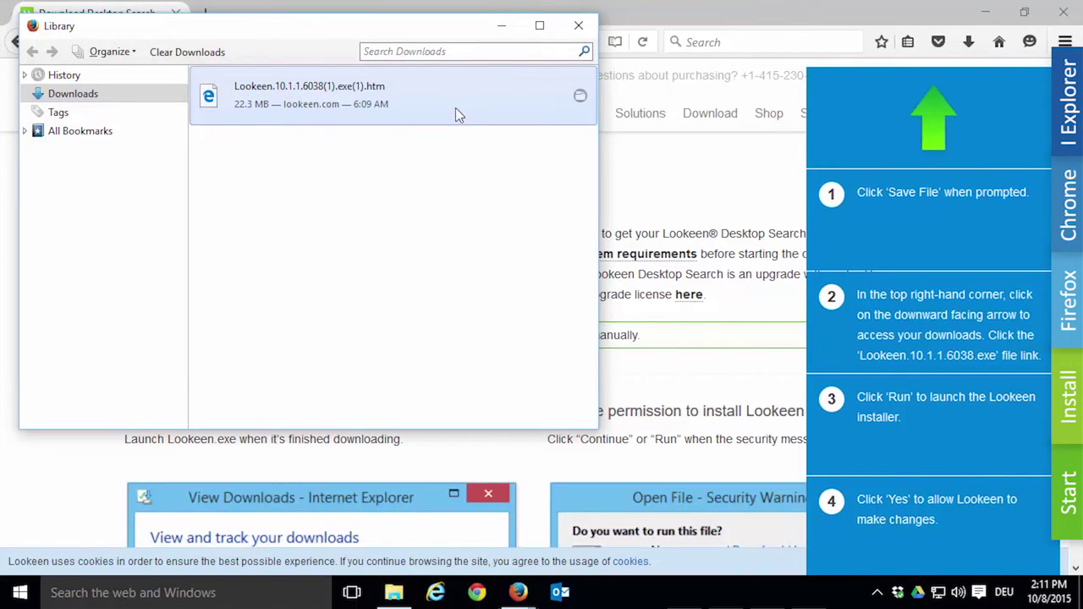
pyautogui.click(580, 99)
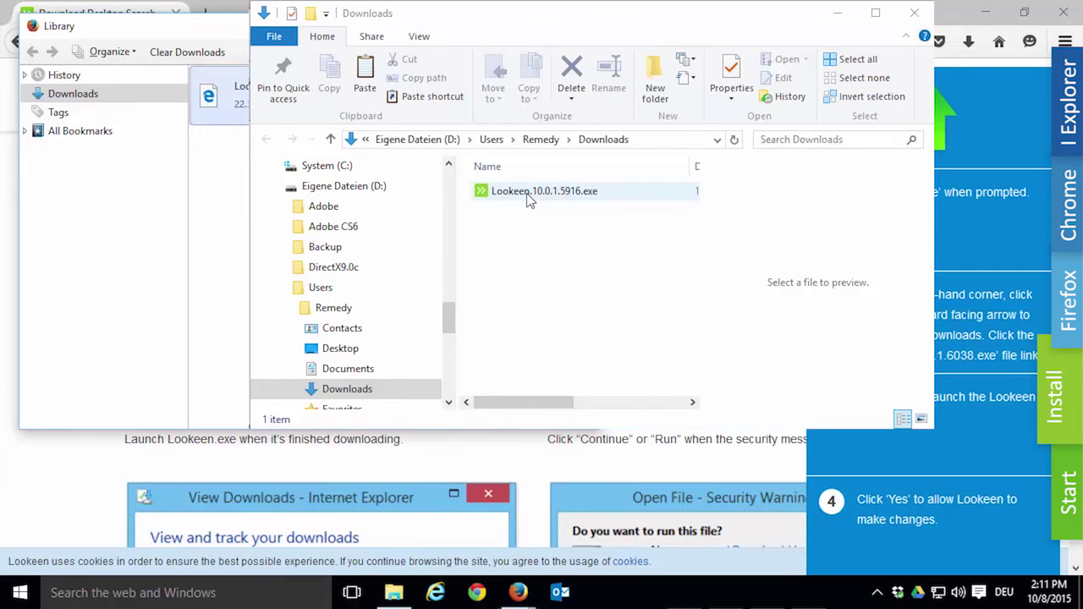
# Run Lookeen.10.0.1.5916.exe from the Downloads folder and allow it to make changes.
pyautogui.doubleClick(529, 194)
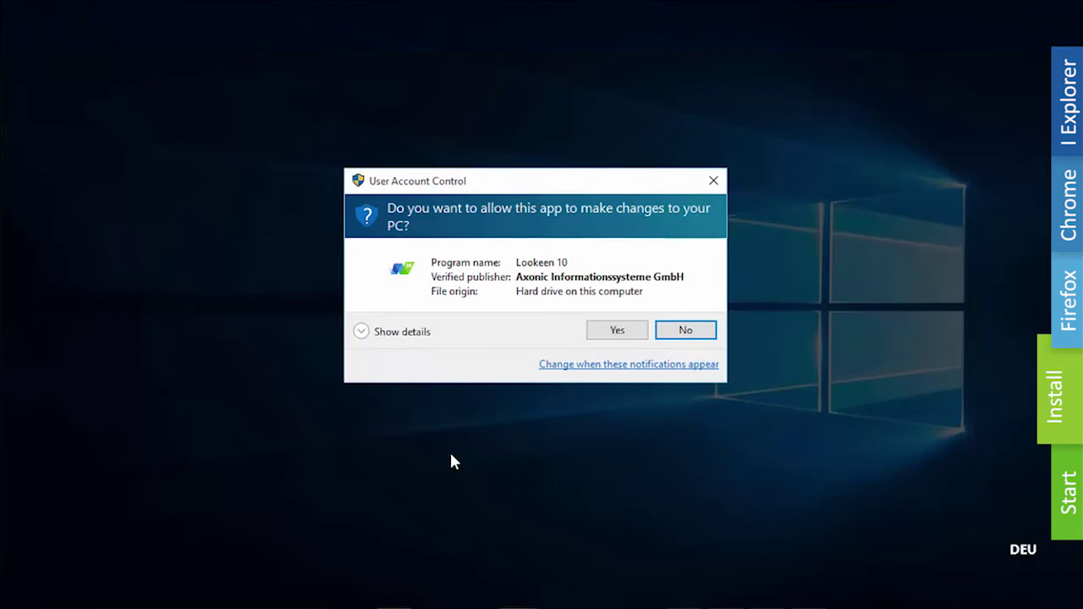
pyautogui.click(622, 332)
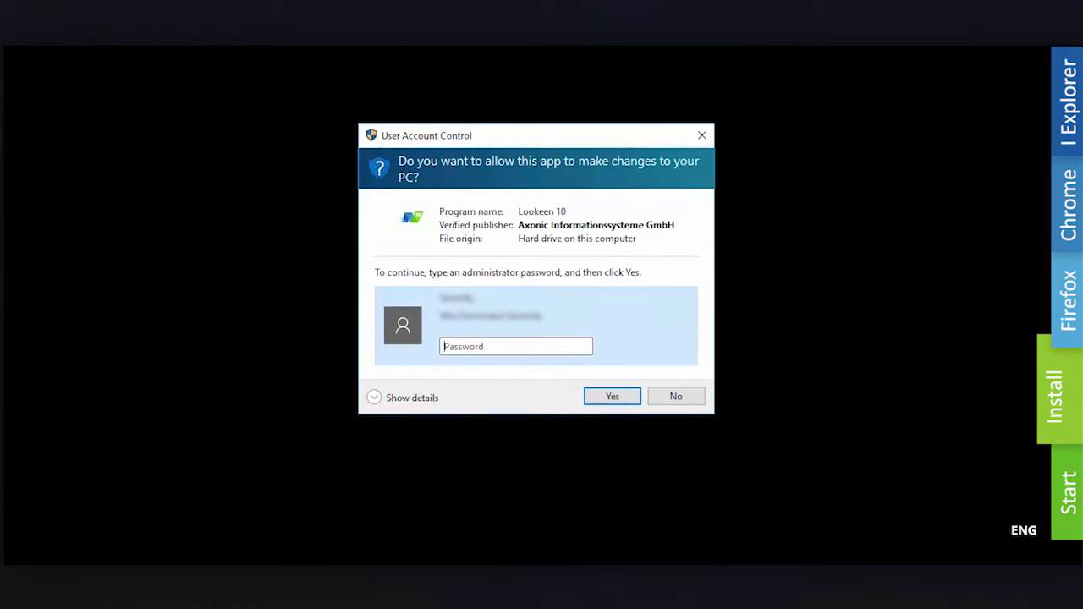
# Enter the administrator password and keep English as the setup language.
pyautogui.write('•••••••••••')
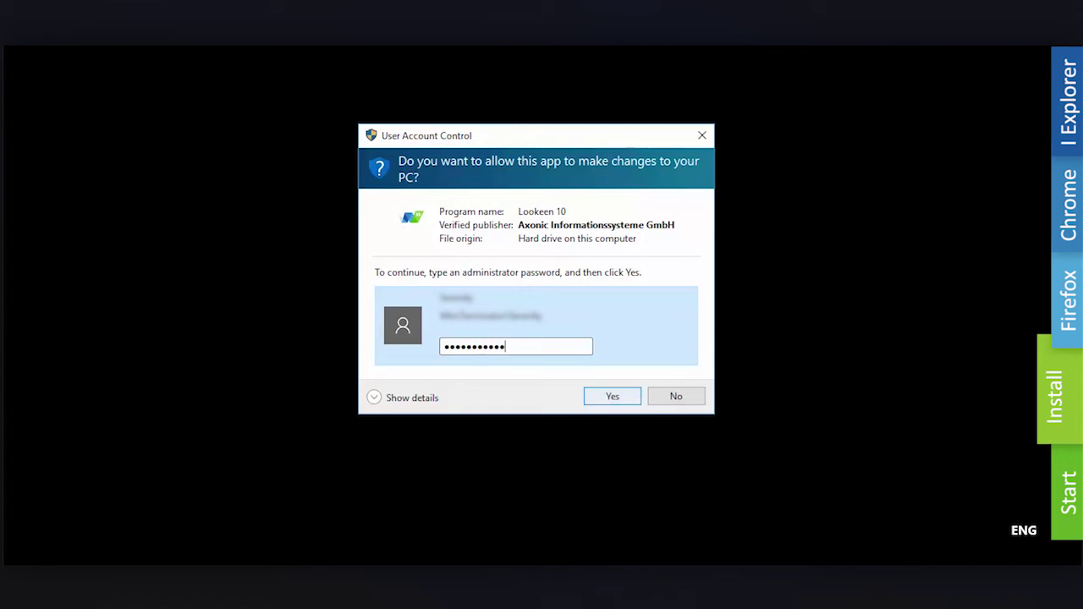
pyautogui.press('Return')
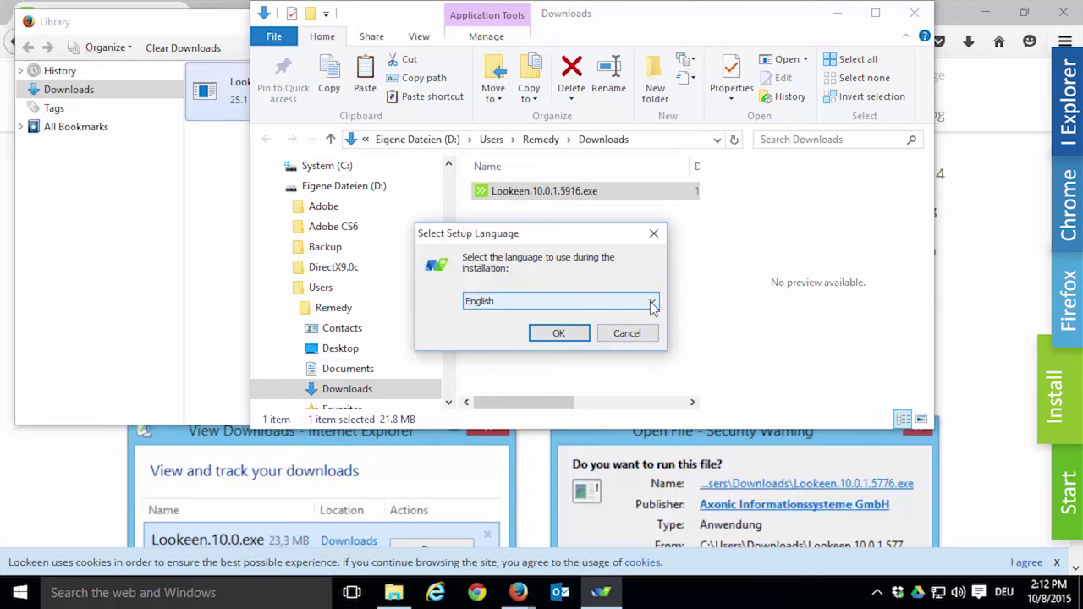
pyautogui.click(652, 303)
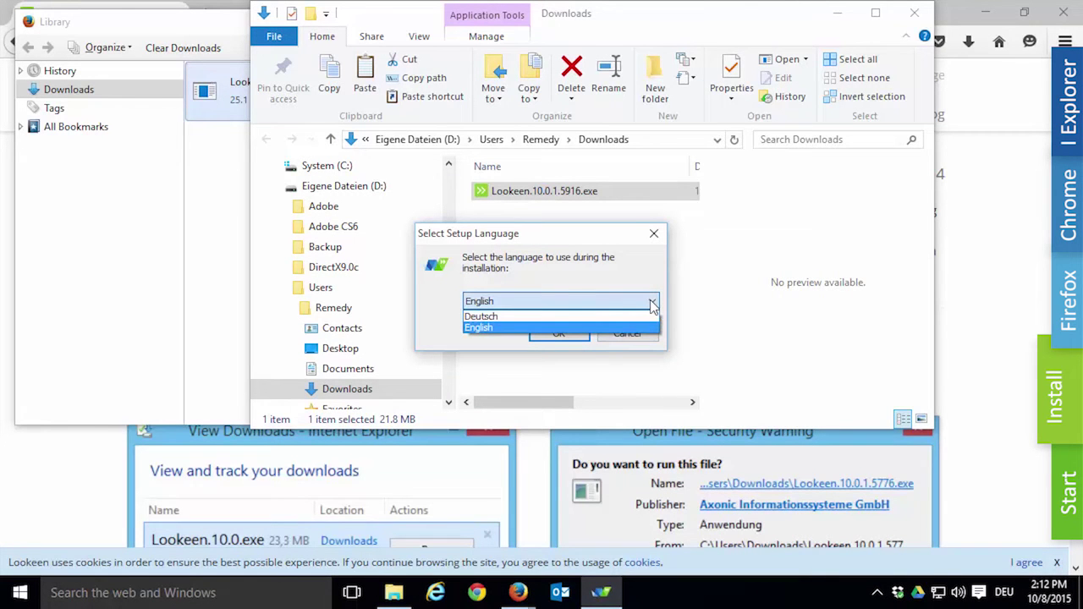
pyautogui.click(653, 303)
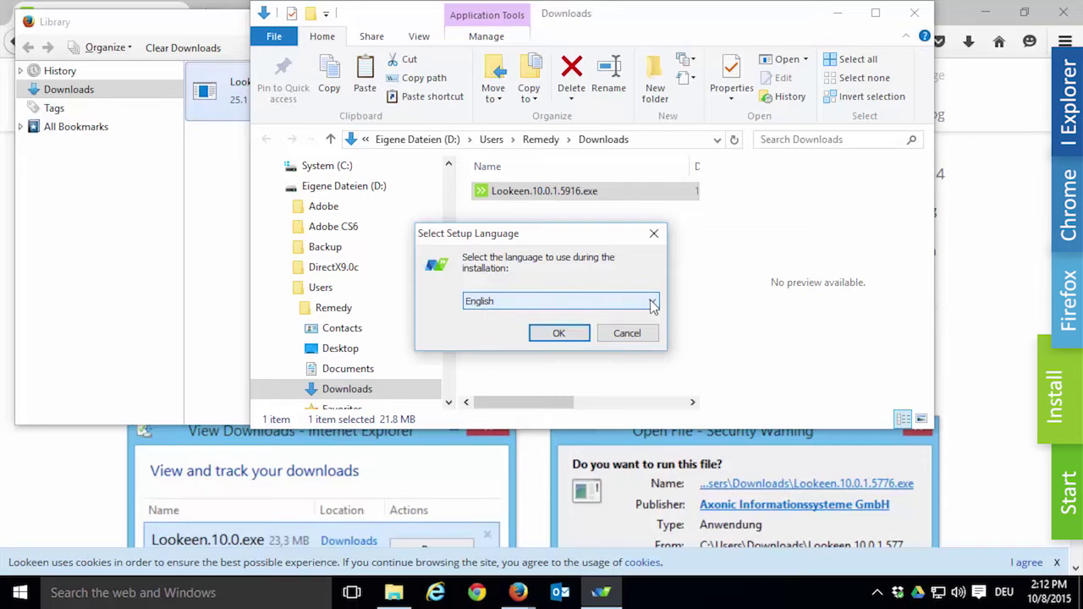
pyautogui.click(561, 334)
# Confirm the setup language and move past the Lookeen Setup welcome page.
pyautogui.click(914, 13)
pyautogui.click(576, 14)
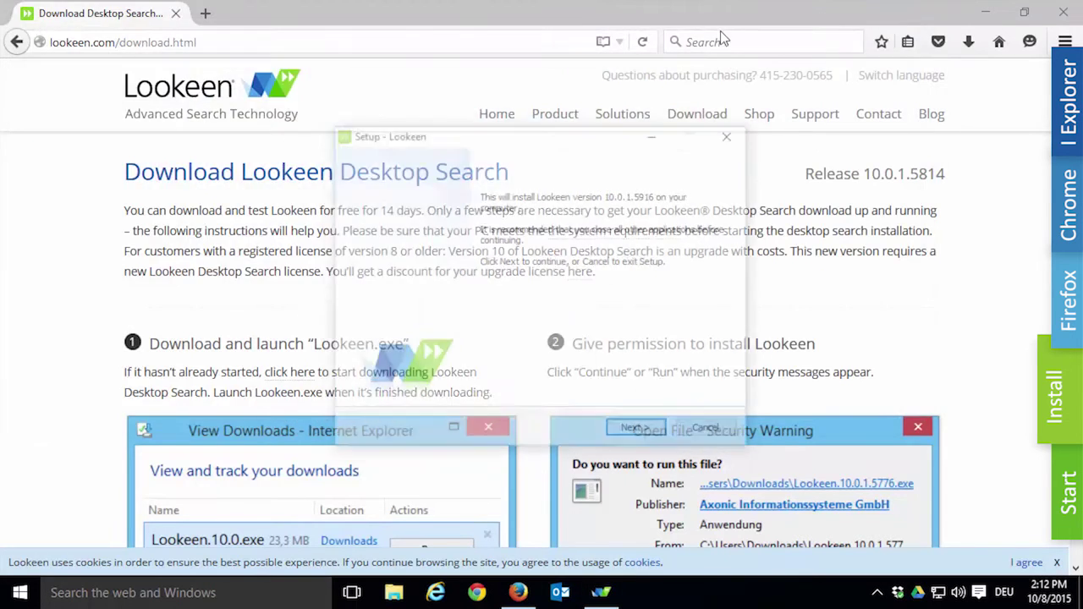
pyautogui.click(985, 12)
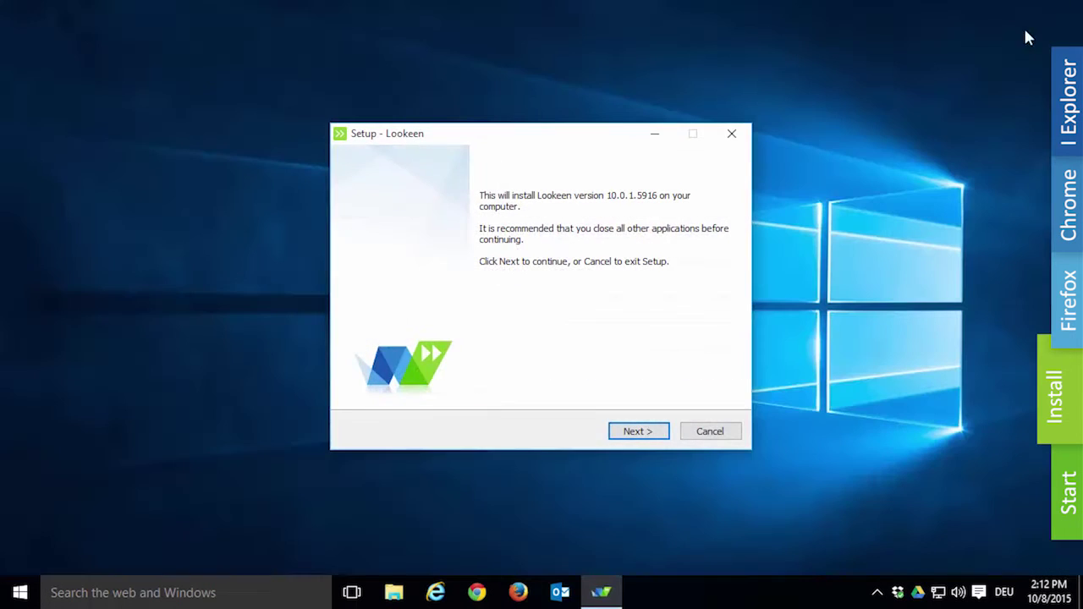
pyautogui.click(636, 433)
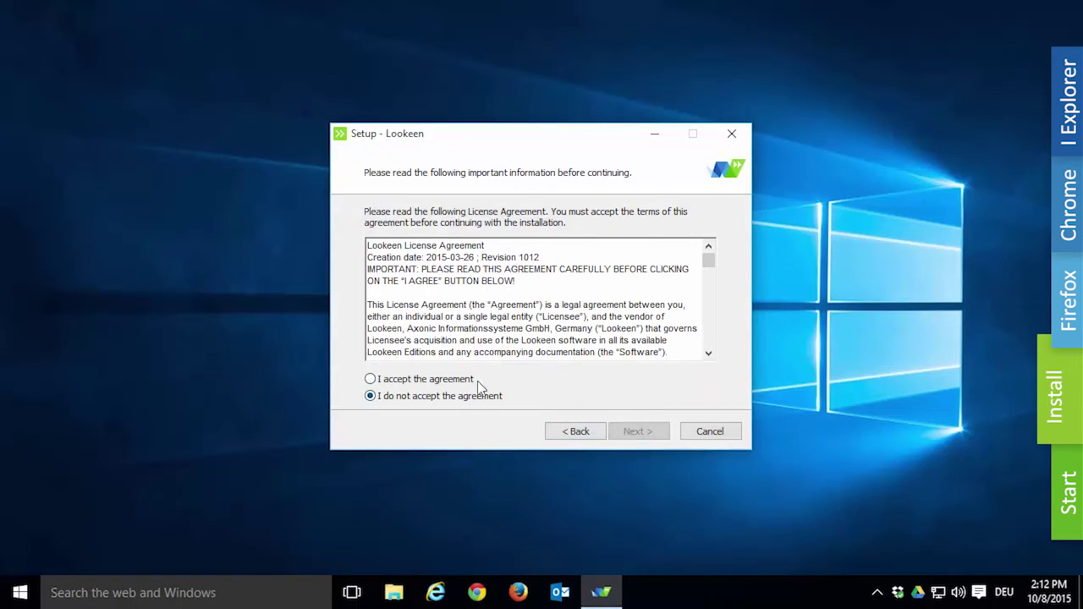
# Scroll through the license, accept the agreement, and continue to the install location.
pyautogui.scroll(-1, 708, 264)
pyautogui.moveTo(707, 262); pyautogui.dragTo(706, 355)
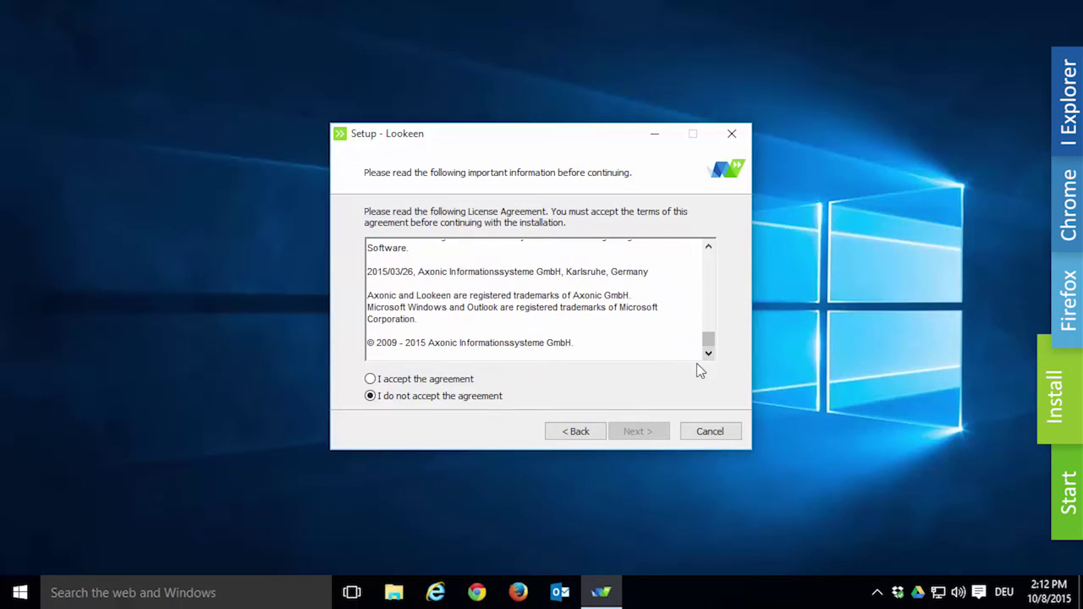
pyautogui.click(372, 380)
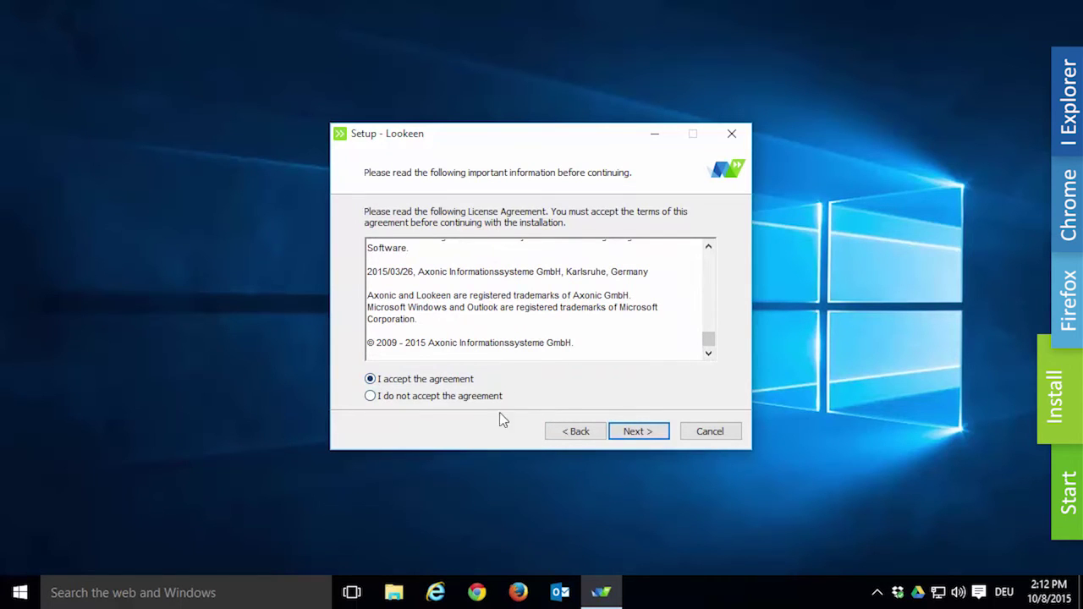
pyautogui.click(627, 433)
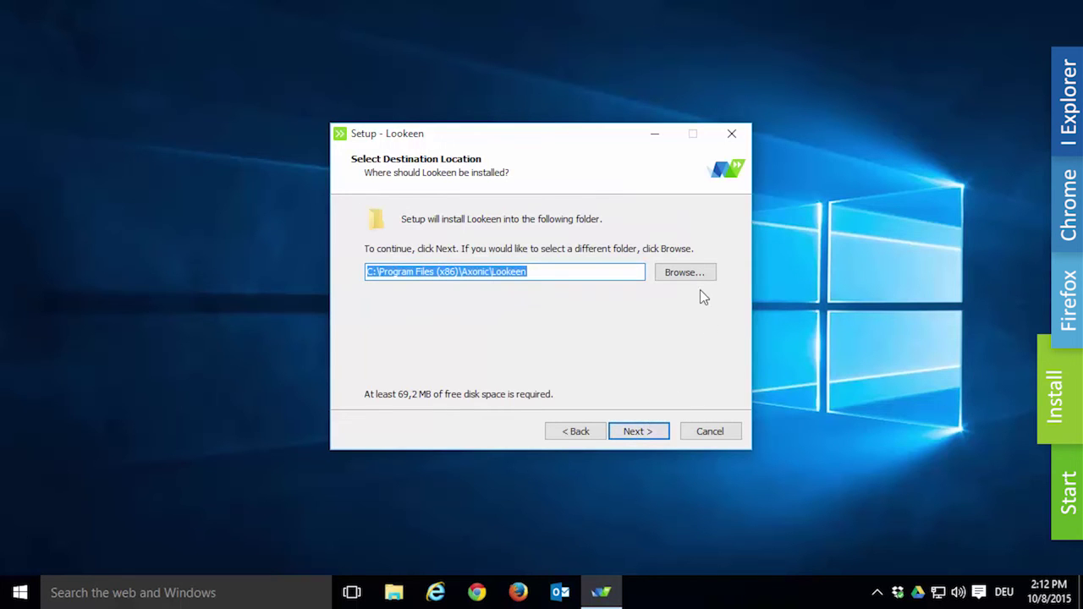
# Leave the install location at the default Program Files folder without picking another one.
pyautogui.click(684, 273)
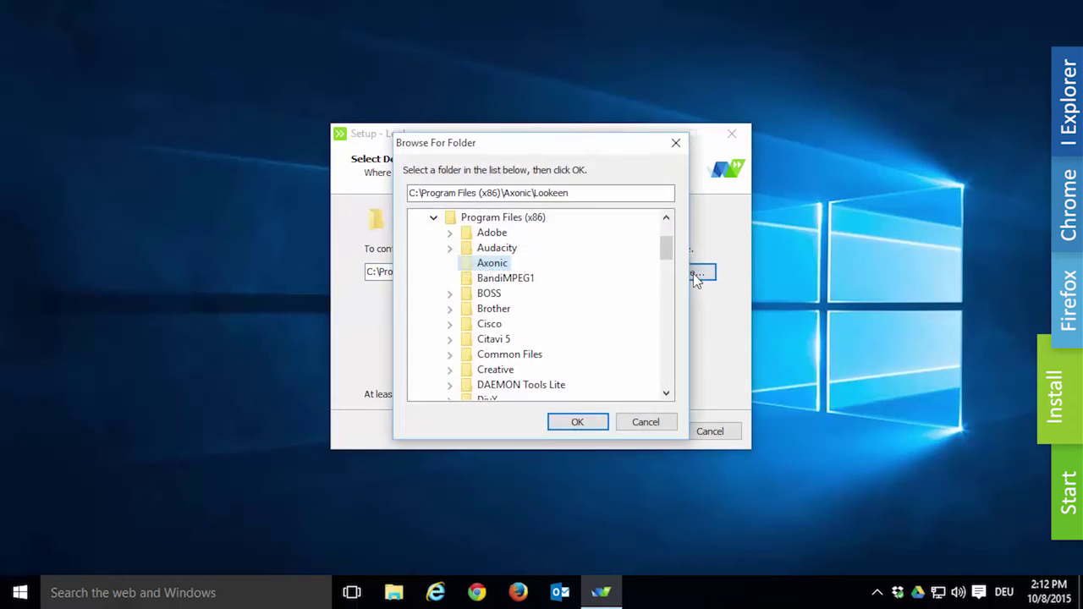
pyautogui.moveTo(668, 247); pyautogui.dragTo(668, 347)
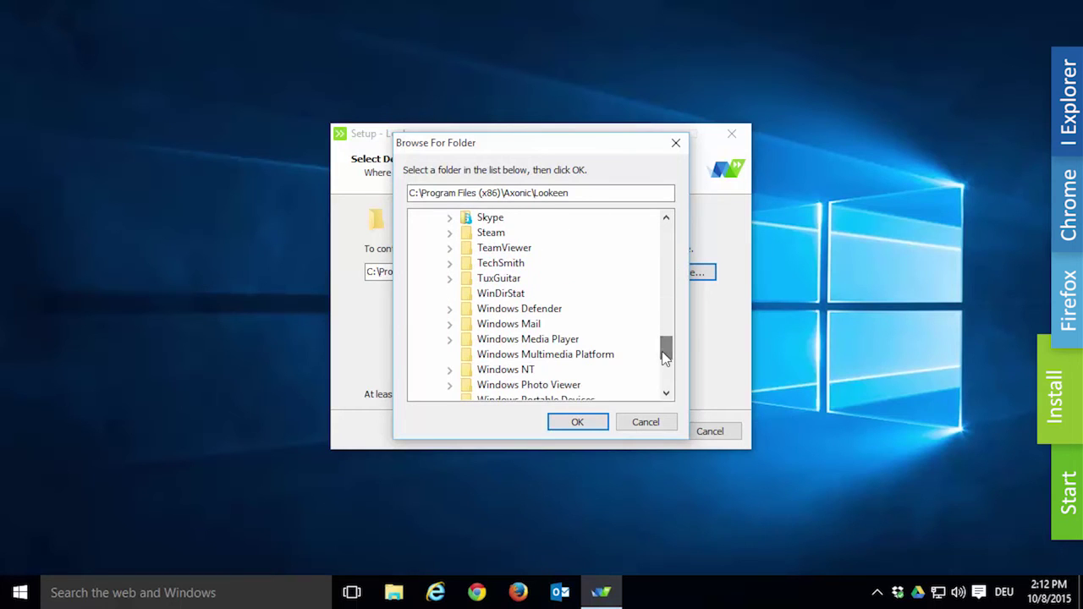
pyautogui.click(676, 143)
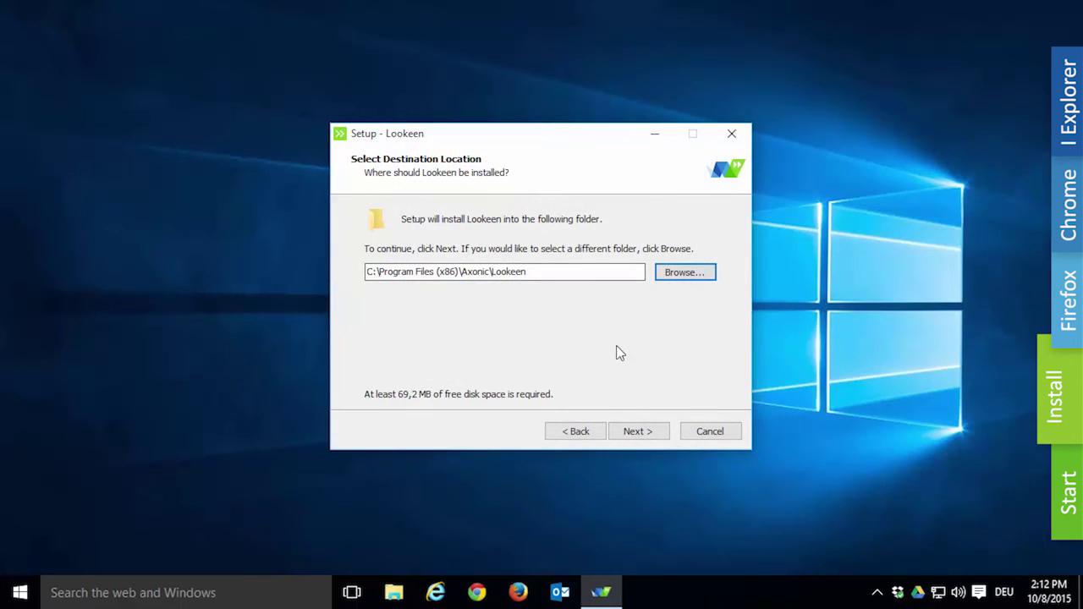
pyautogui.click(629, 435)
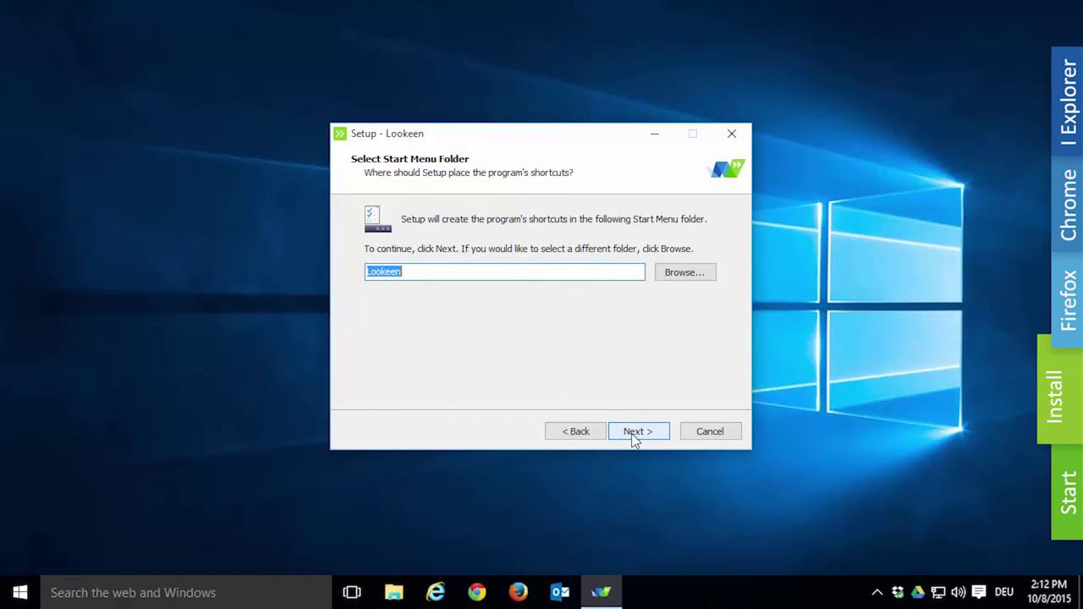
# Accept the 'Lookeen' Start Menu folder and the default desktop-icon and Windows-startup tasks.
pyautogui.click(463, 272)
pyautogui.click(630, 432)
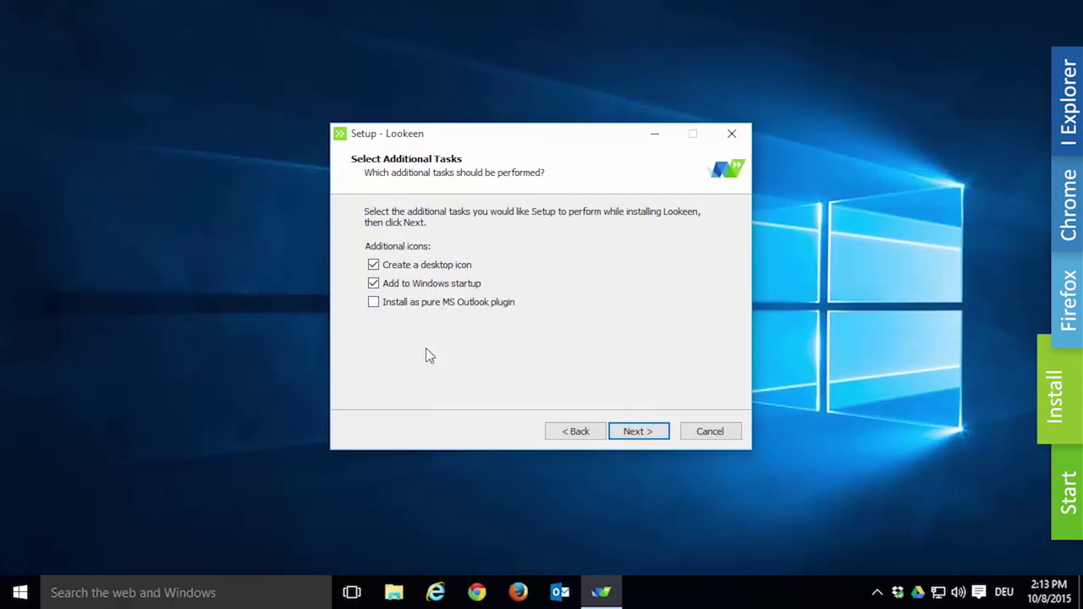
pyautogui.click(652, 430)
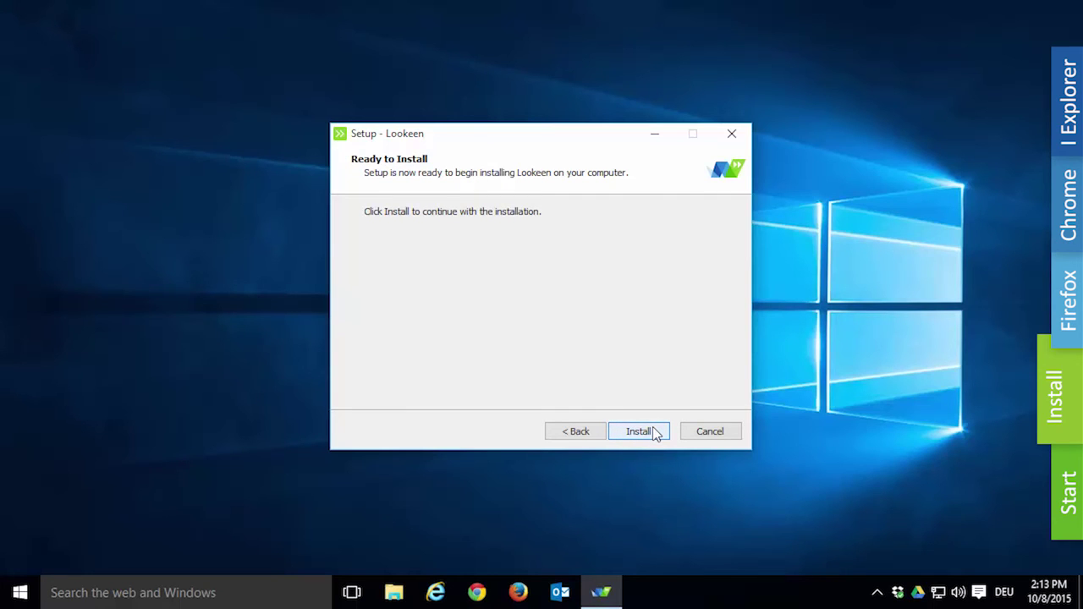
# Install Lookeen and finish the wizard with 'Start Lookeen' checked.
pyautogui.click(654, 433)
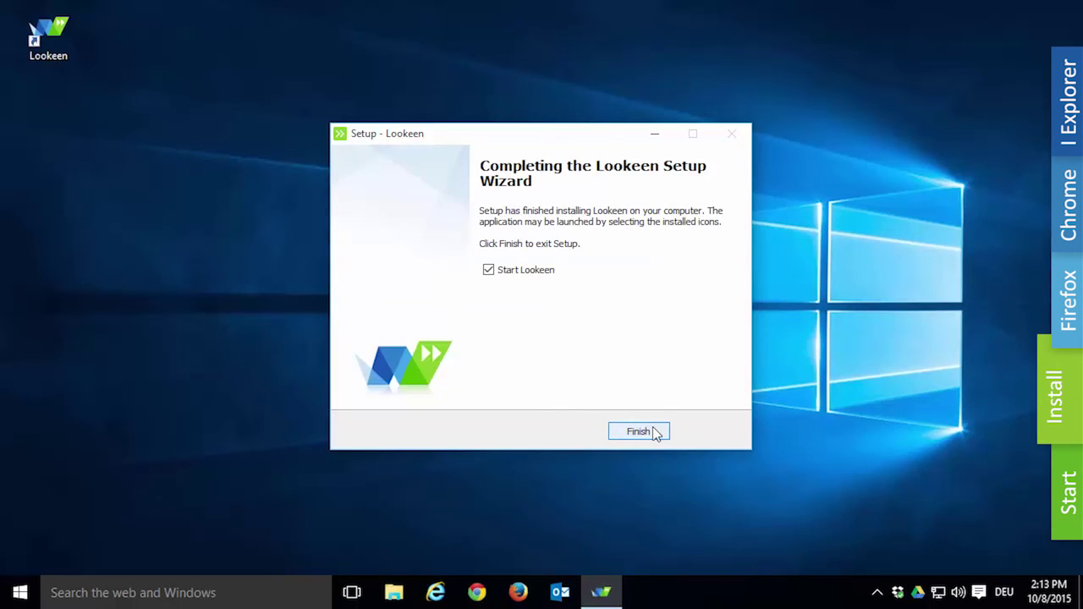
pyautogui.click(653, 432)
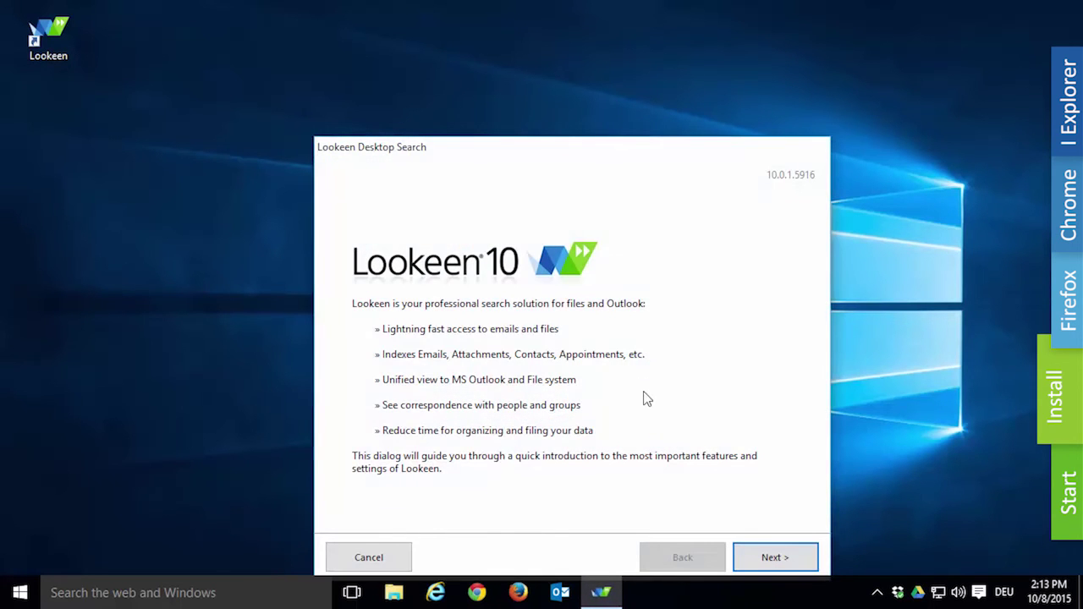
# Page through the Lookeen 10 introduction and agree to search within Outlook data.
pyautogui.moveTo(581, 154); pyautogui.dragTo(554, 76)
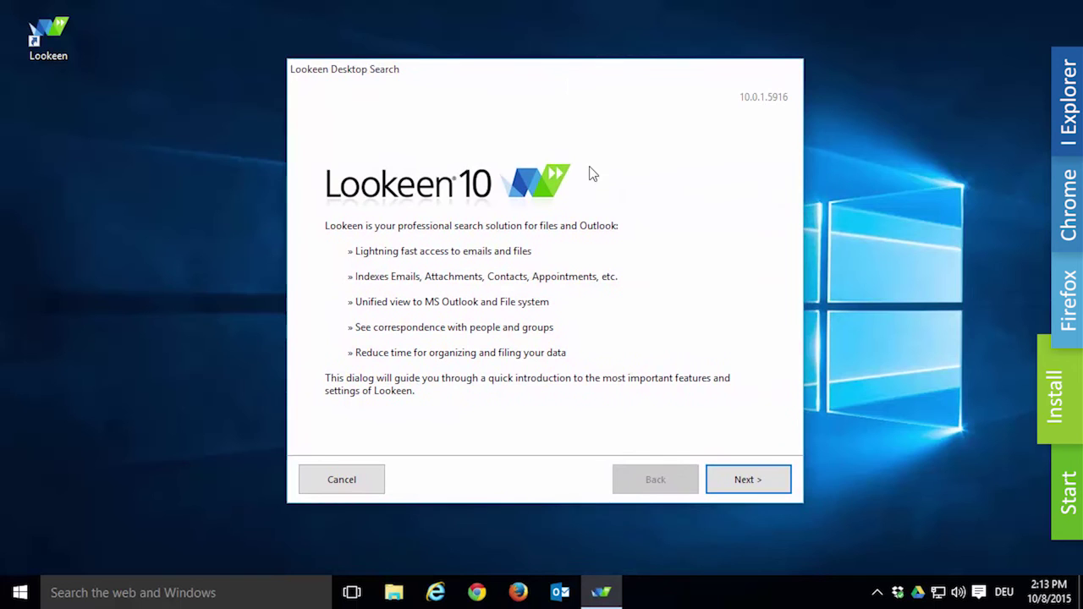
pyautogui.click(742, 481)
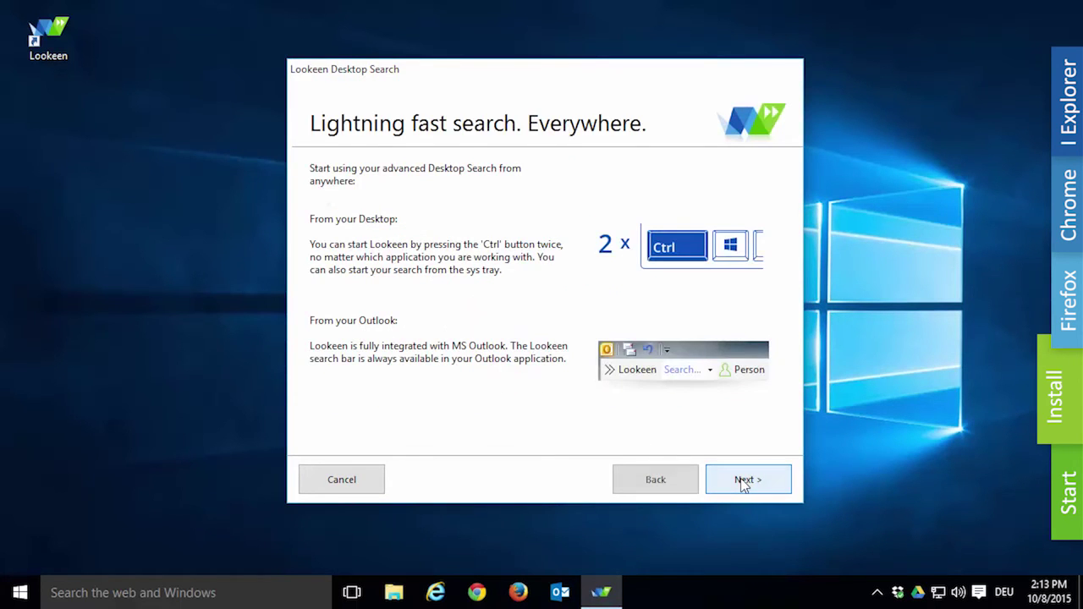
pyautogui.click(742, 481)
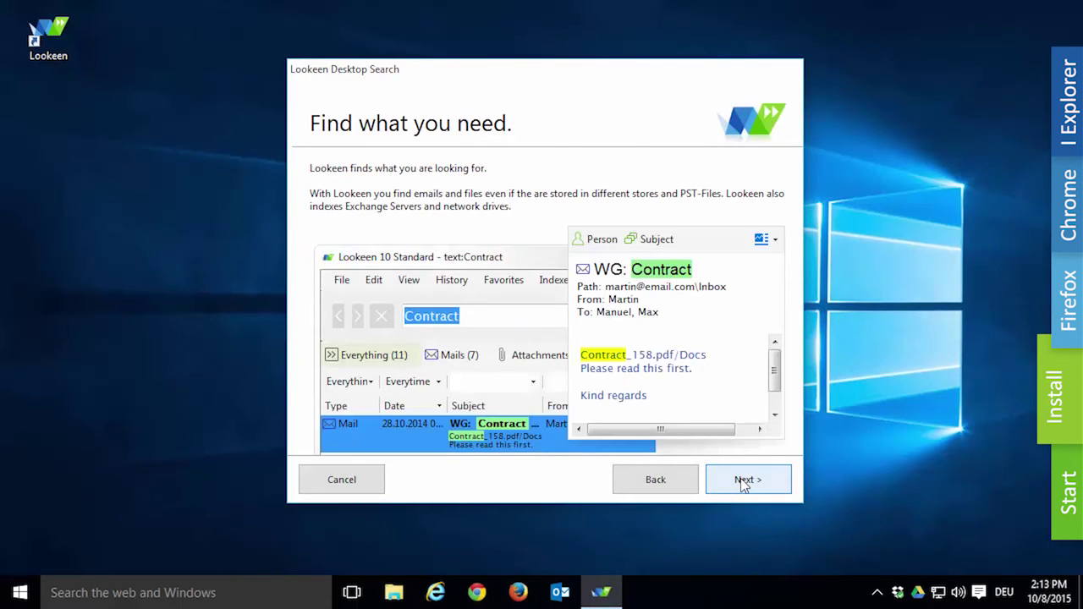
pyautogui.click(742, 480)
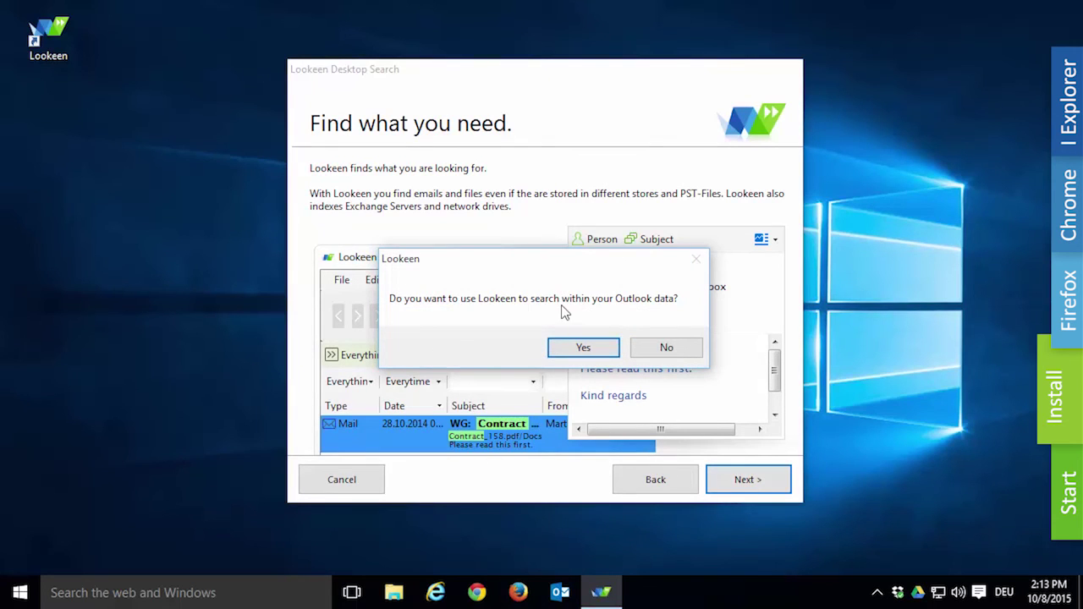
pyautogui.click(606, 356)
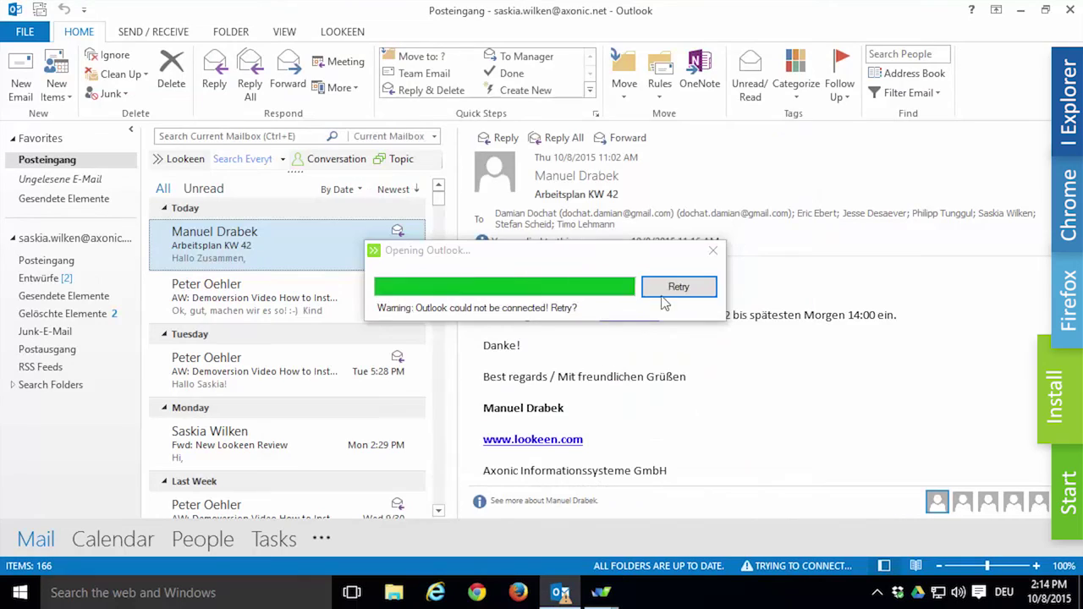
# Retry the Outlook connection and add drives D:\ and H:\ to the Lookeen index.
pyautogui.click(661, 292)
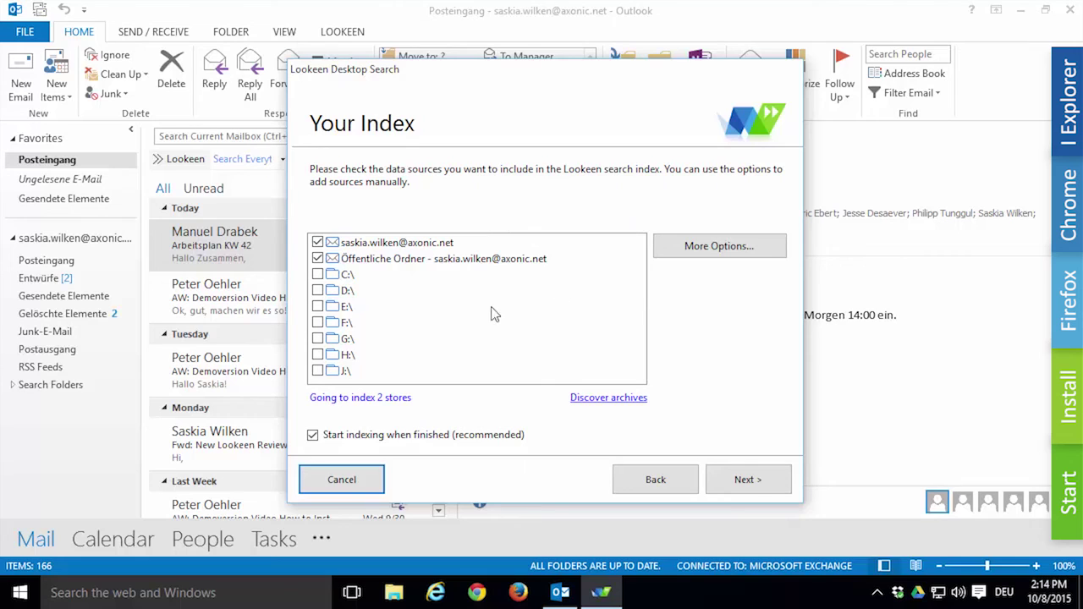
pyautogui.click(318, 291)
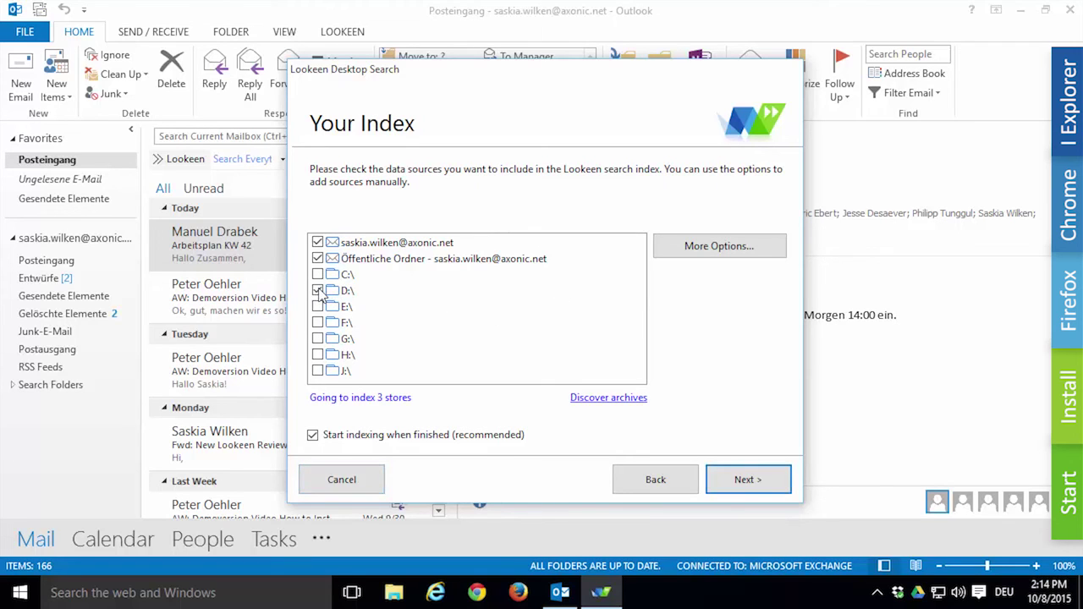
pyautogui.click(318, 355)
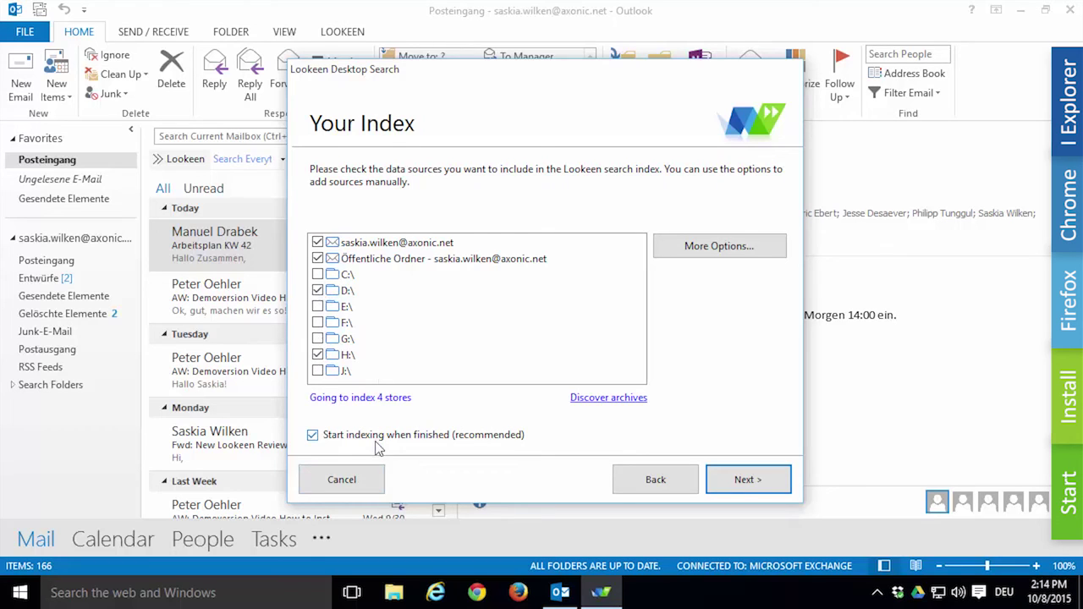
# Complete the four-store index configuration and show the LOOKEEN ribbon tab in Outlook.
pyautogui.click(730, 481)
pyautogui.click(732, 480)
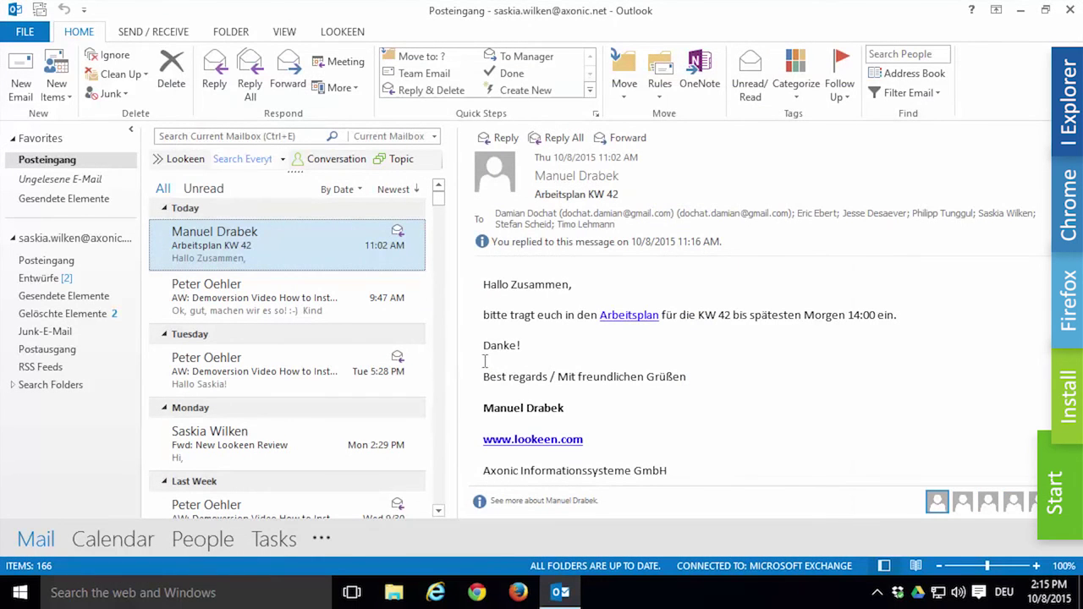
pyautogui.click(346, 39)
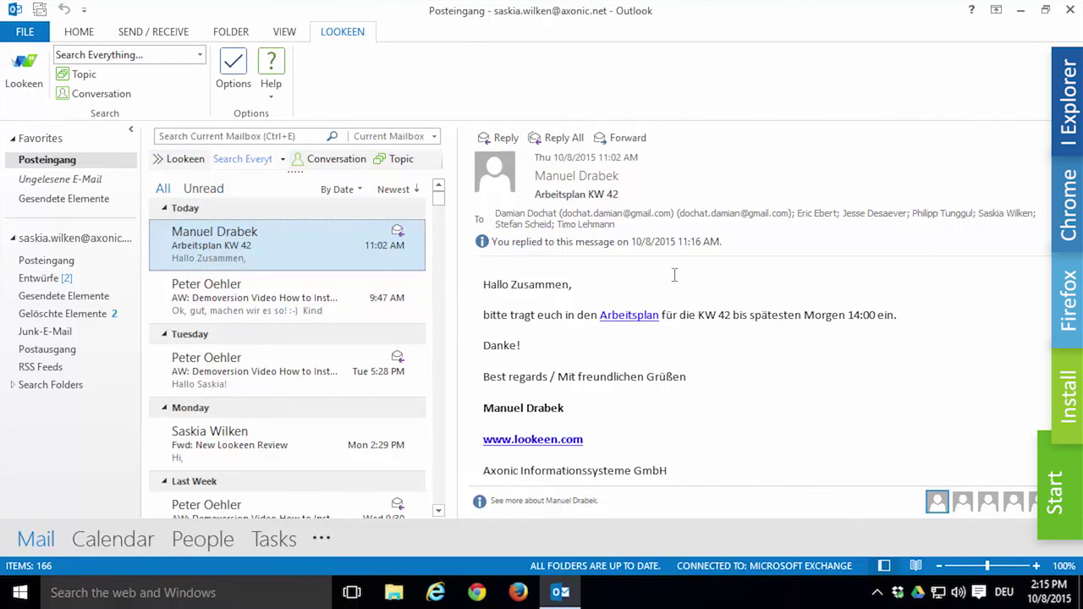
# Minimise the Outlook window to reveal the desktop.
pyautogui.click(1019, 11)
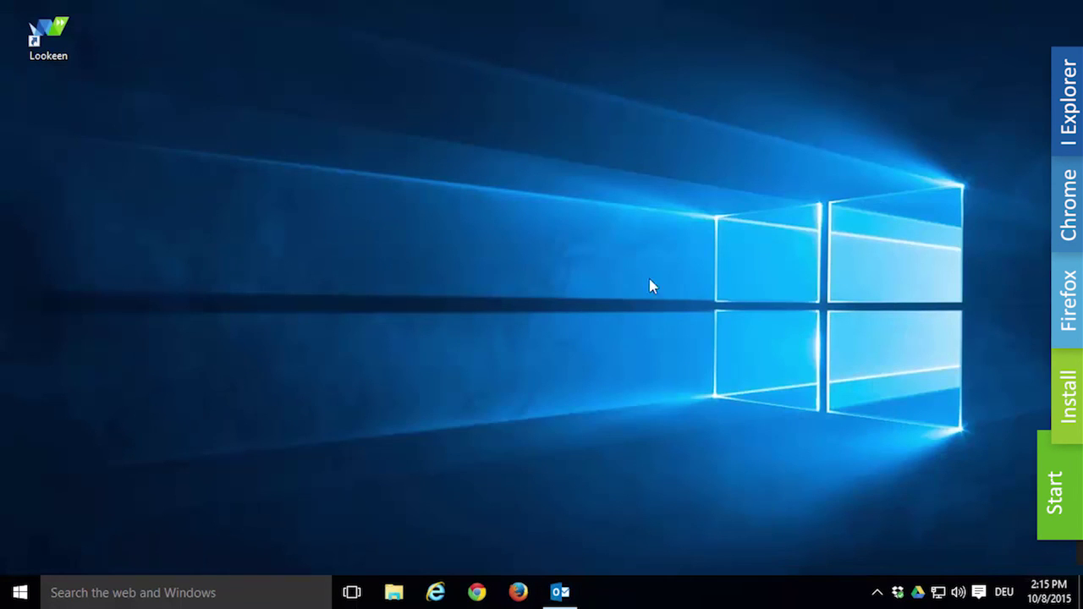
# Launch Lookeen by searching 'loo' in the Windows taskbar search.
pyautogui.click(70, 42)
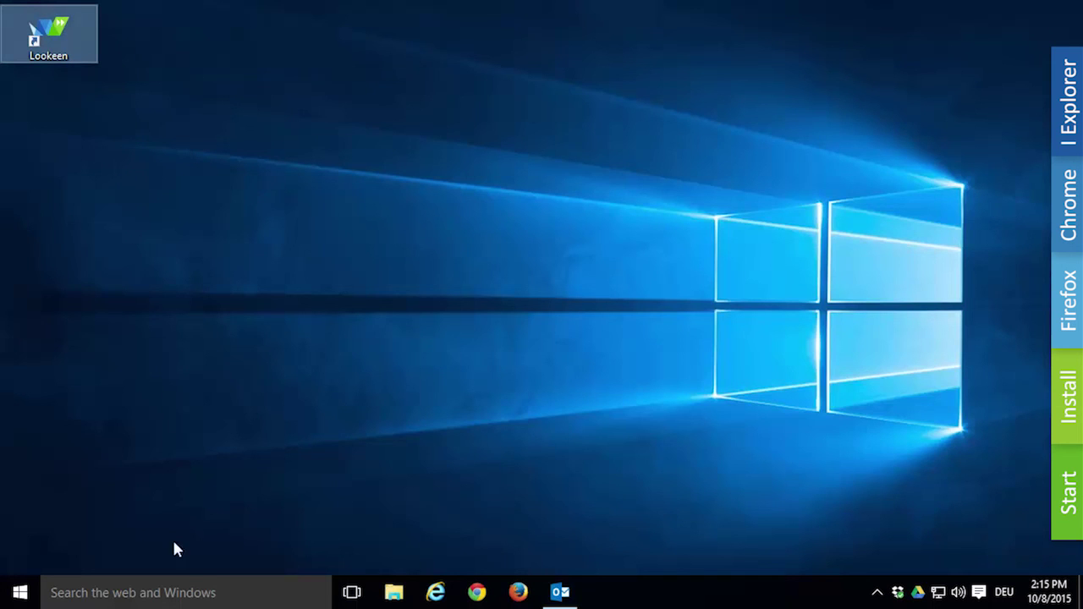
pyautogui.click(181, 595)
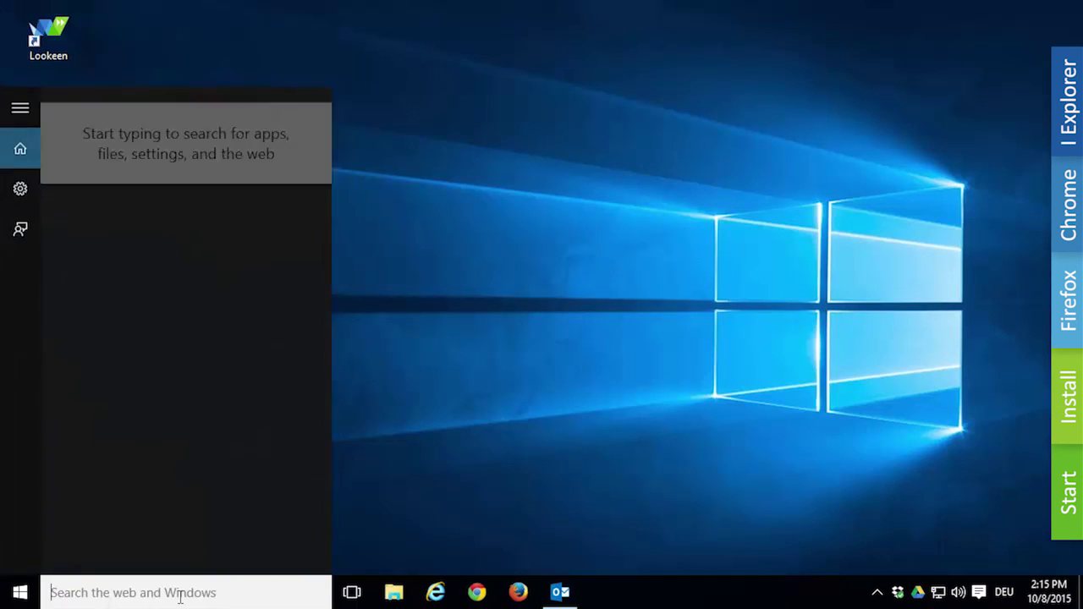
pyautogui.write('loo')
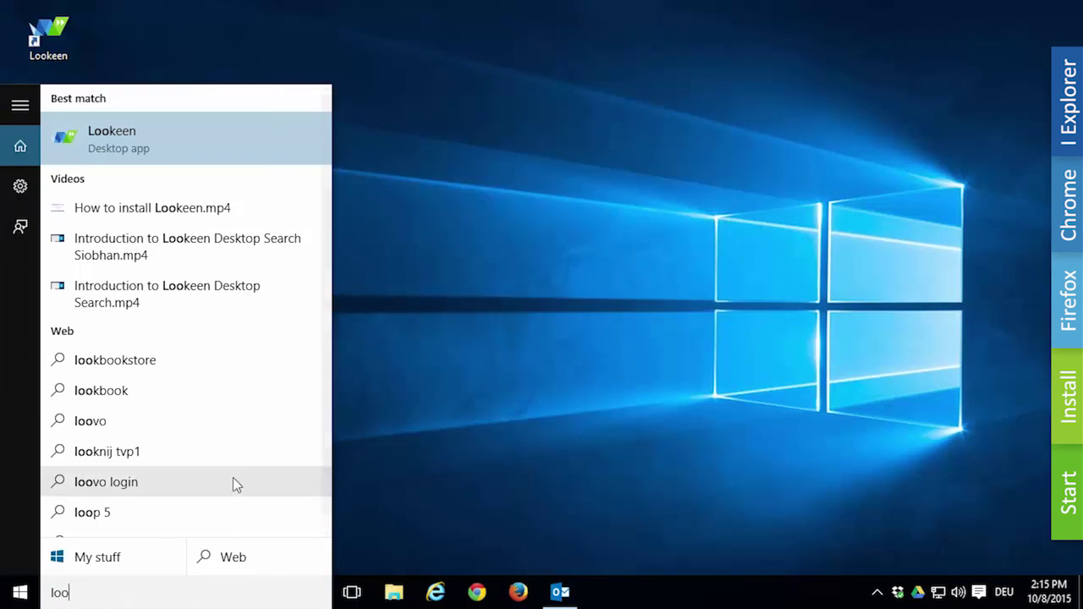
pyautogui.click(231, 157)
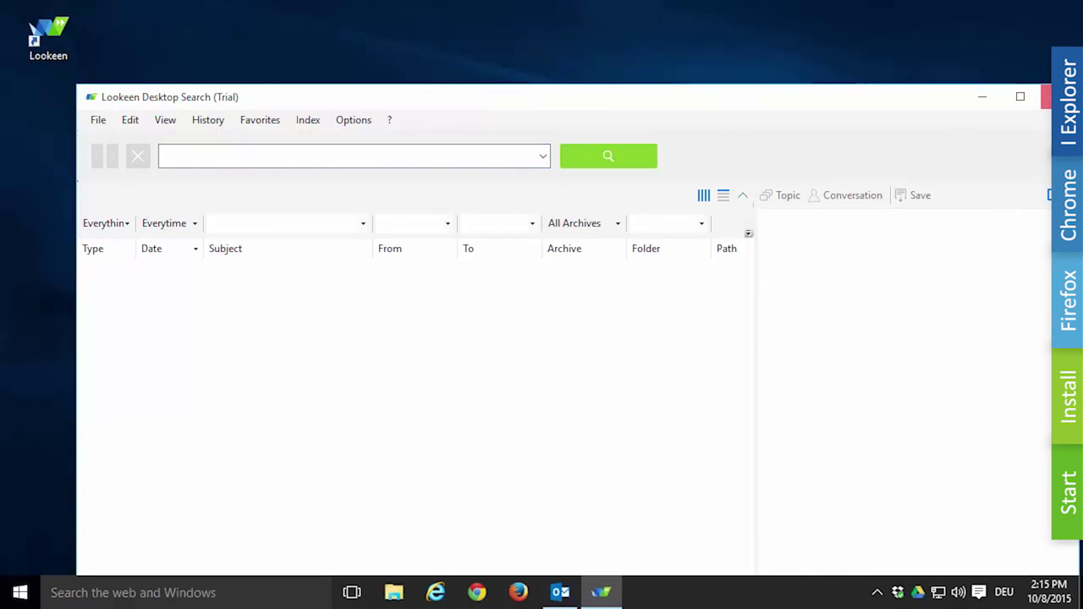
# Close that window and reopen Lookeen Desktop Search from its notification-area icon.
pyautogui.click(1046, 96)
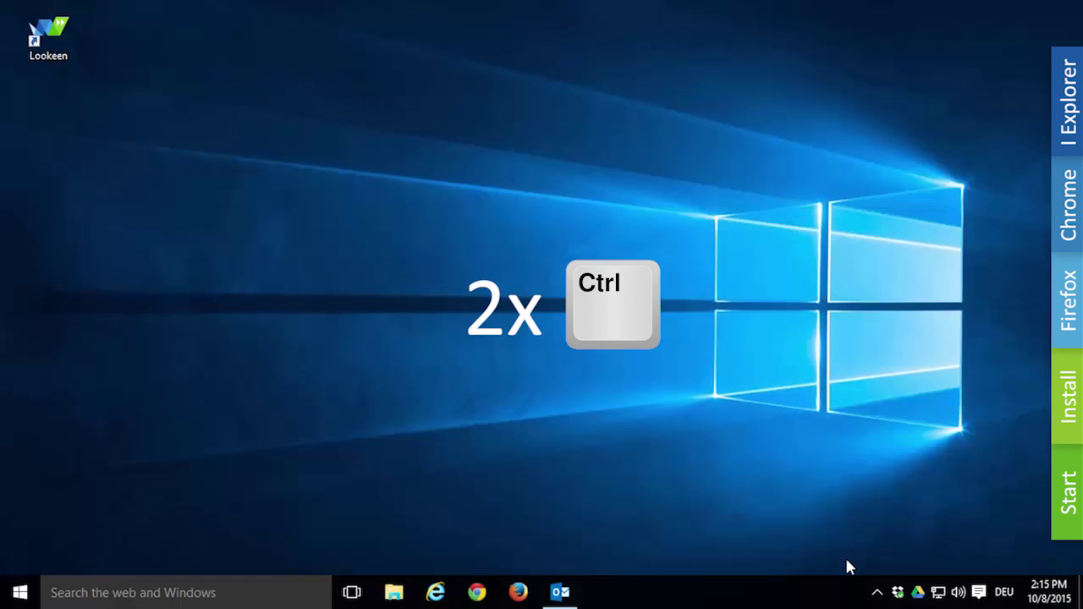
pyautogui.click(877, 593)
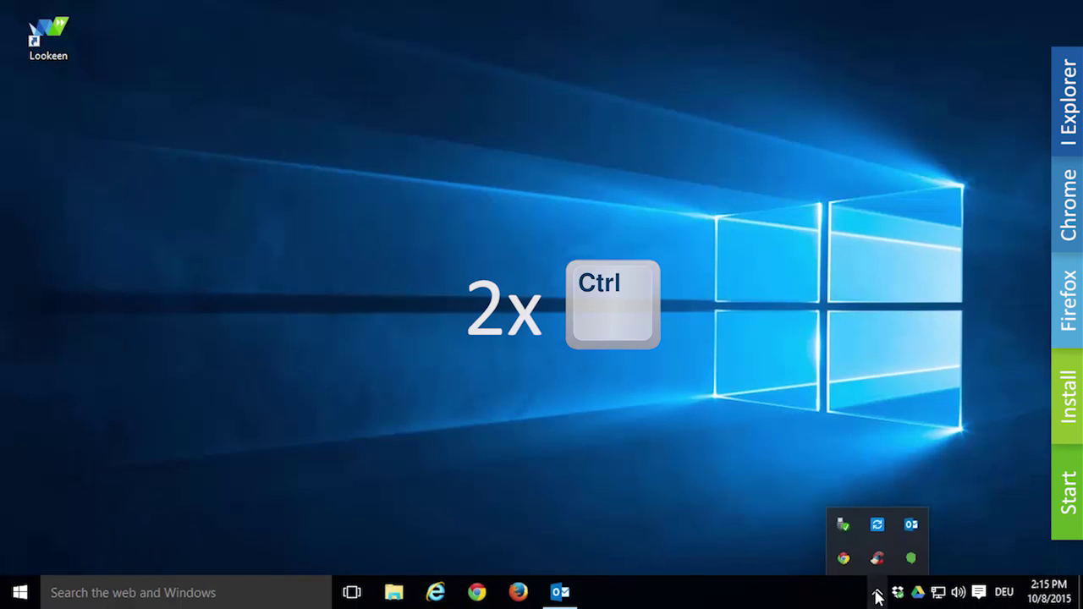
pyautogui.click(885, 522)
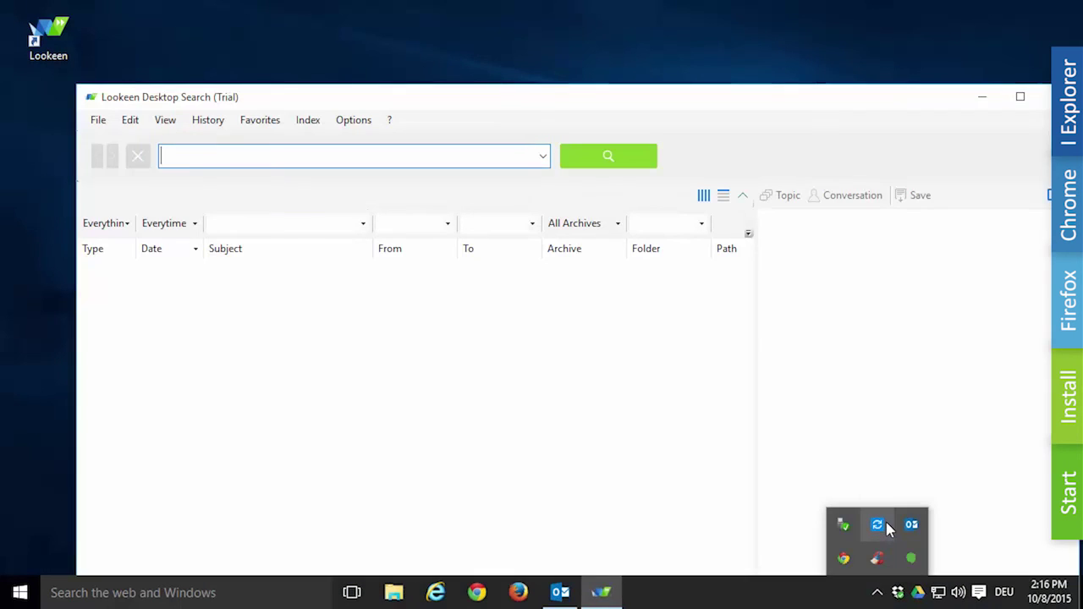